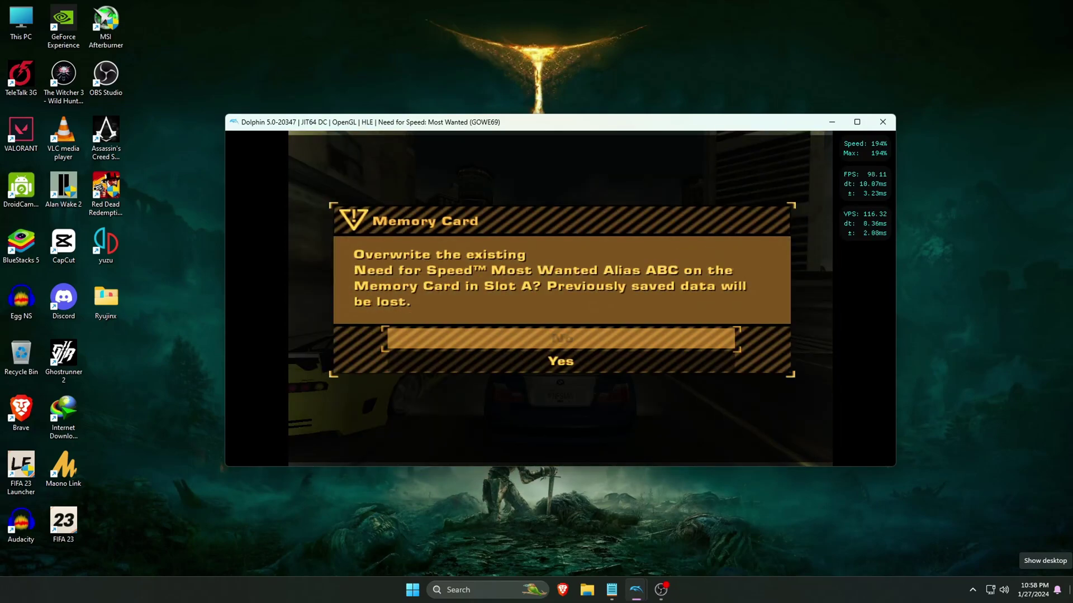
key(Return)
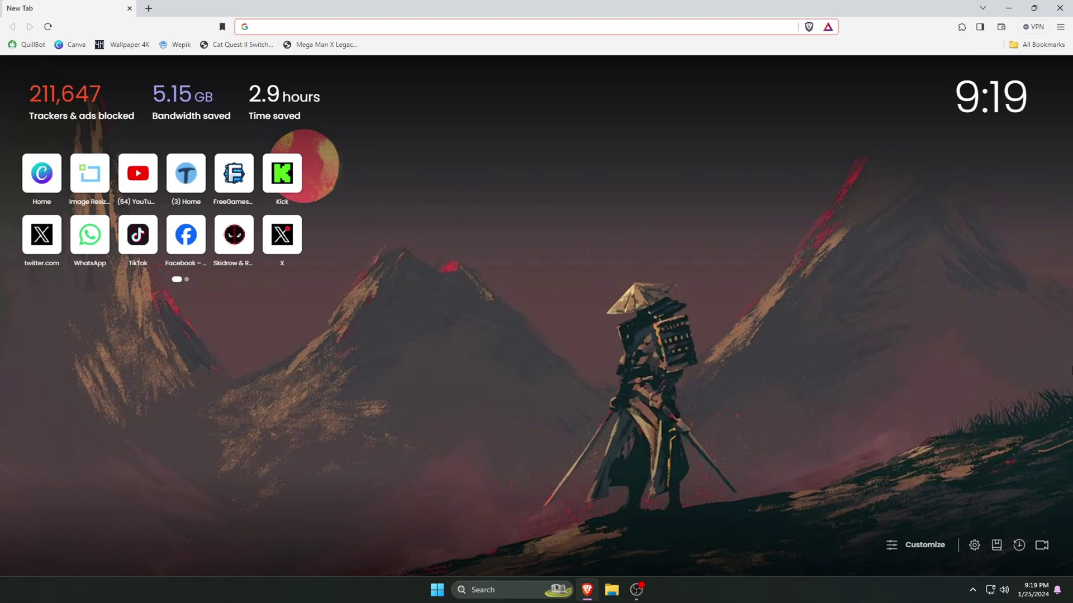
- Go to dolphin-emu.org and open the download page for Windows, Mac and Linux
text(dolphin)
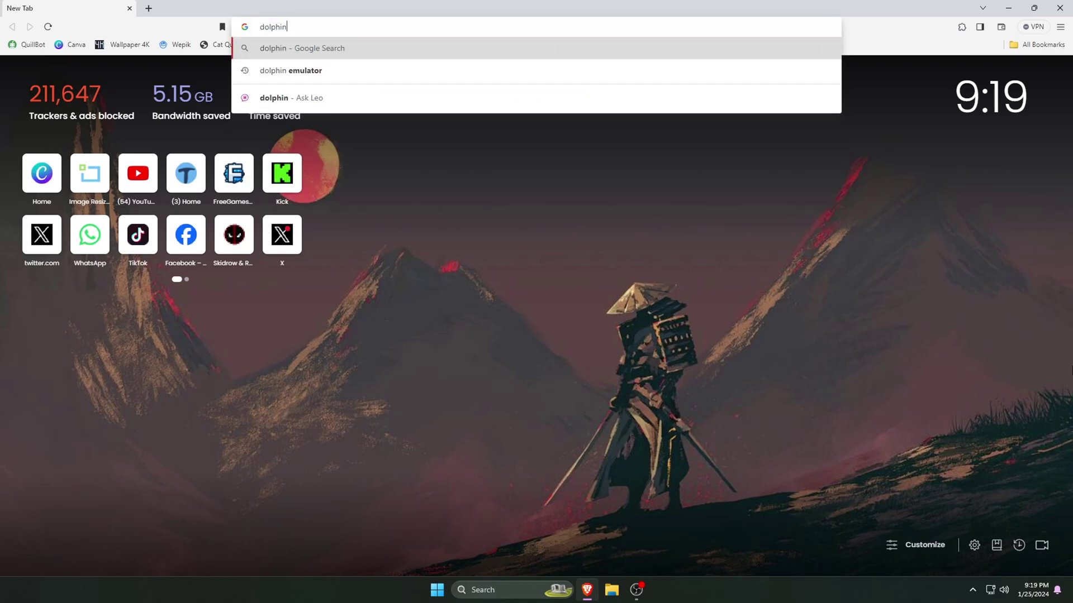
text(-emu.org)
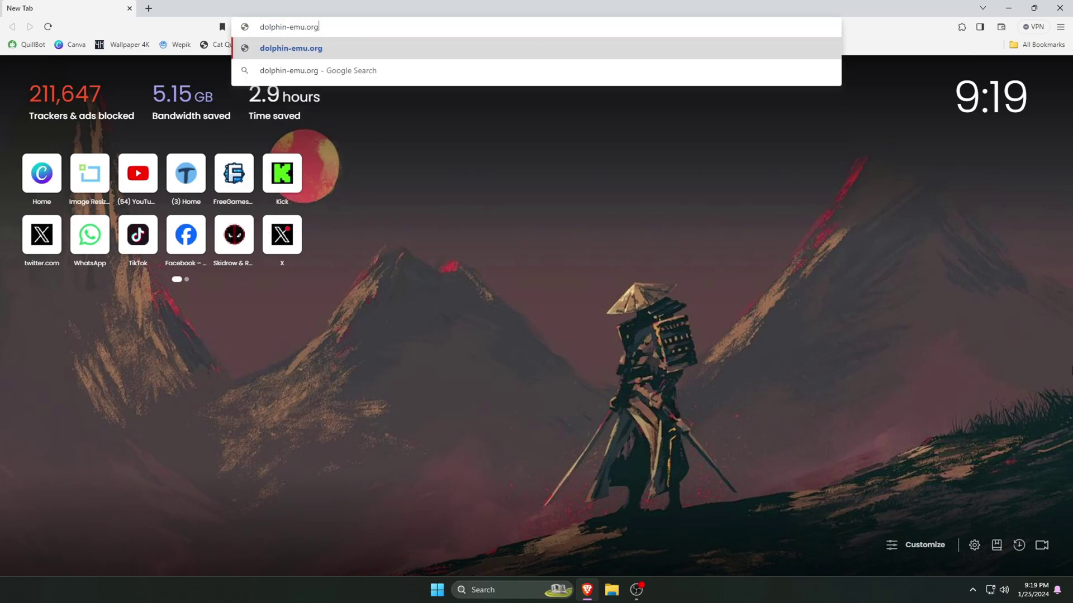
key(Return)
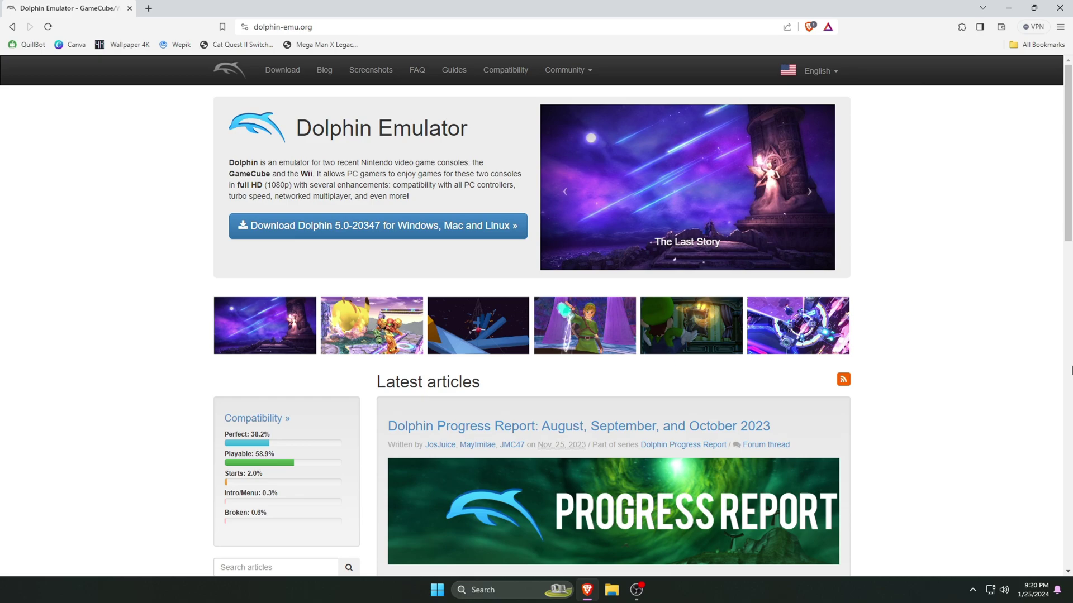
click(313, 232)
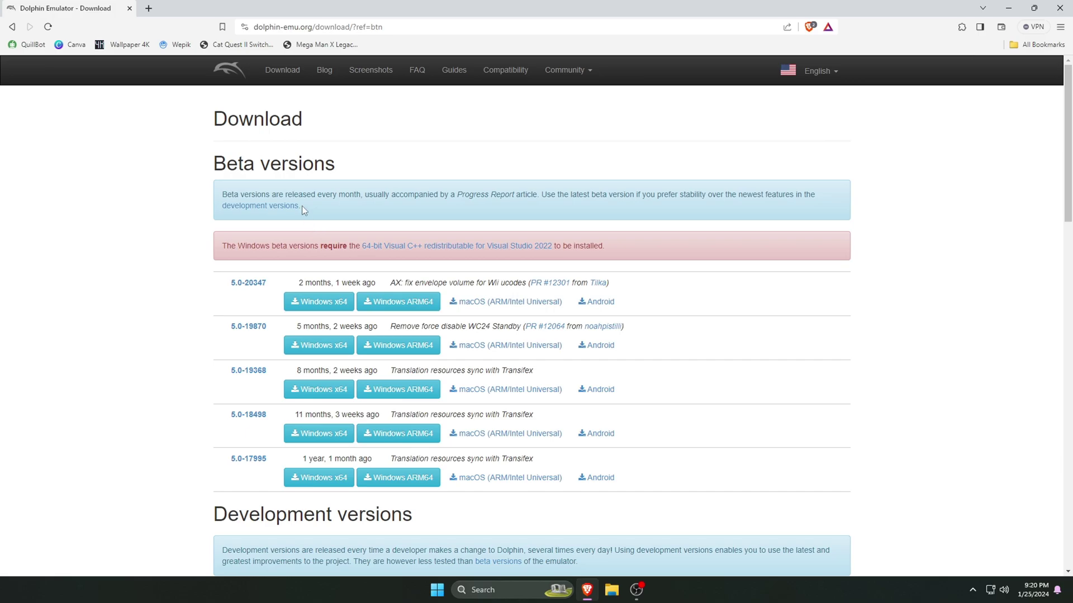
- Download the Windows x64 build of beta version 5.0-20347
scroll(260, 175, down, 4)
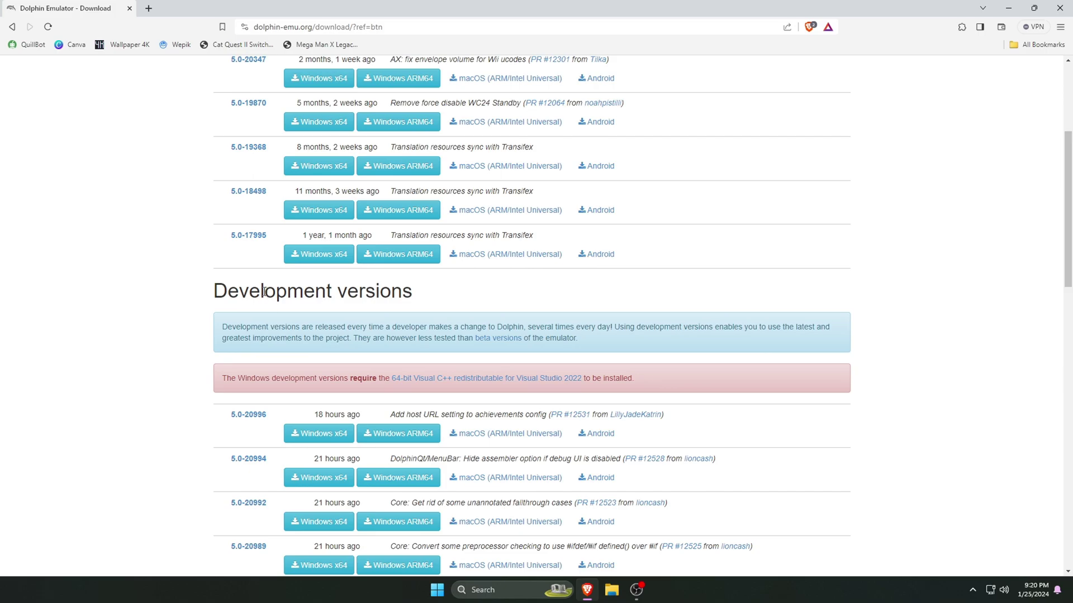
scroll(264, 291, up, 4)
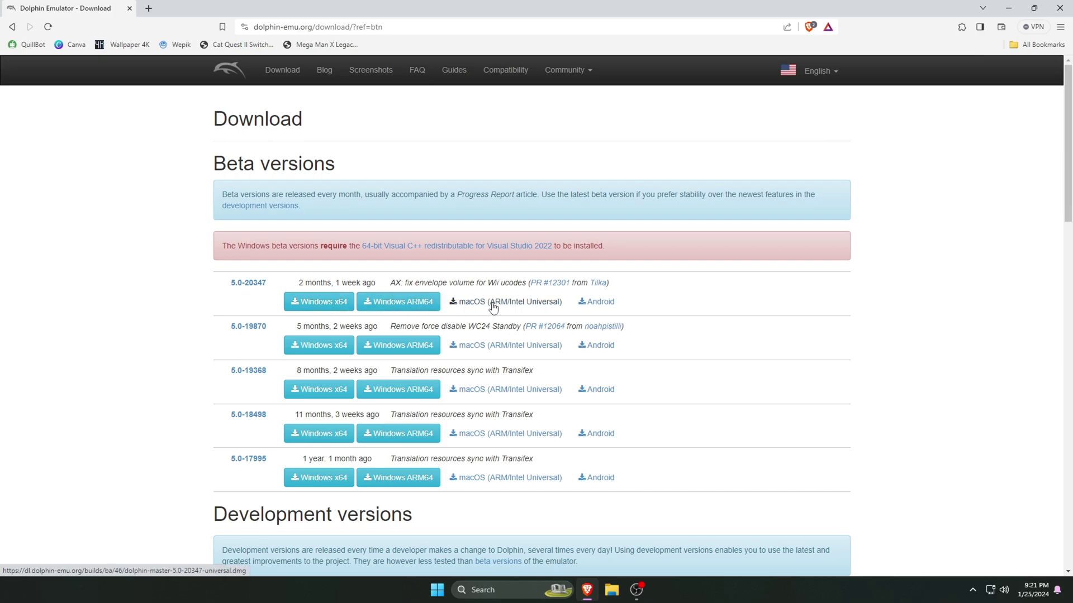
scroll(610, 311, down, 20)
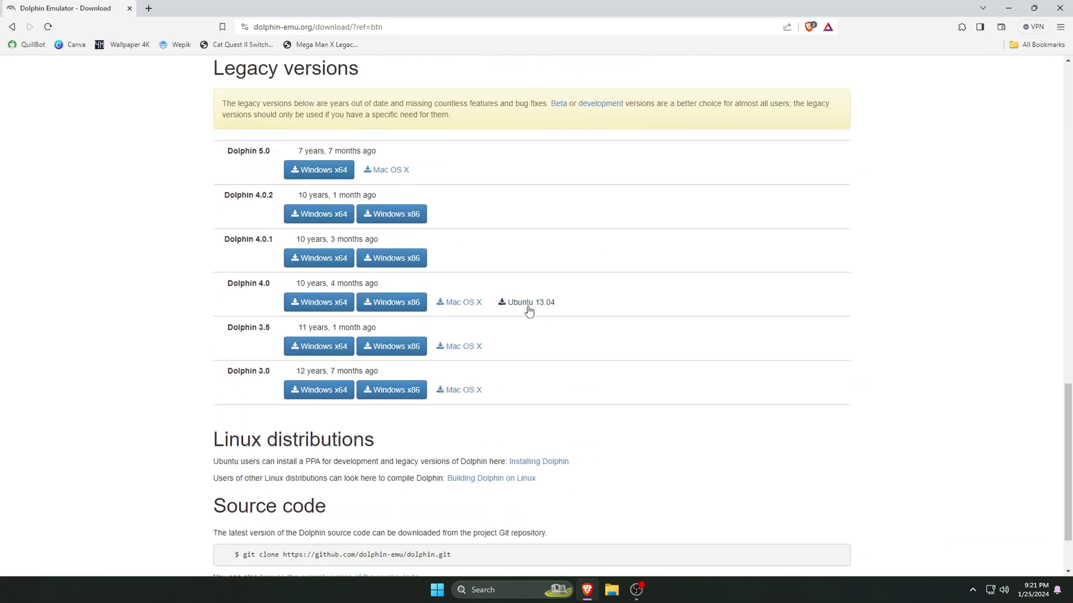
scroll(536, 309, up, 9)
scroll(537, 309, up, 10)
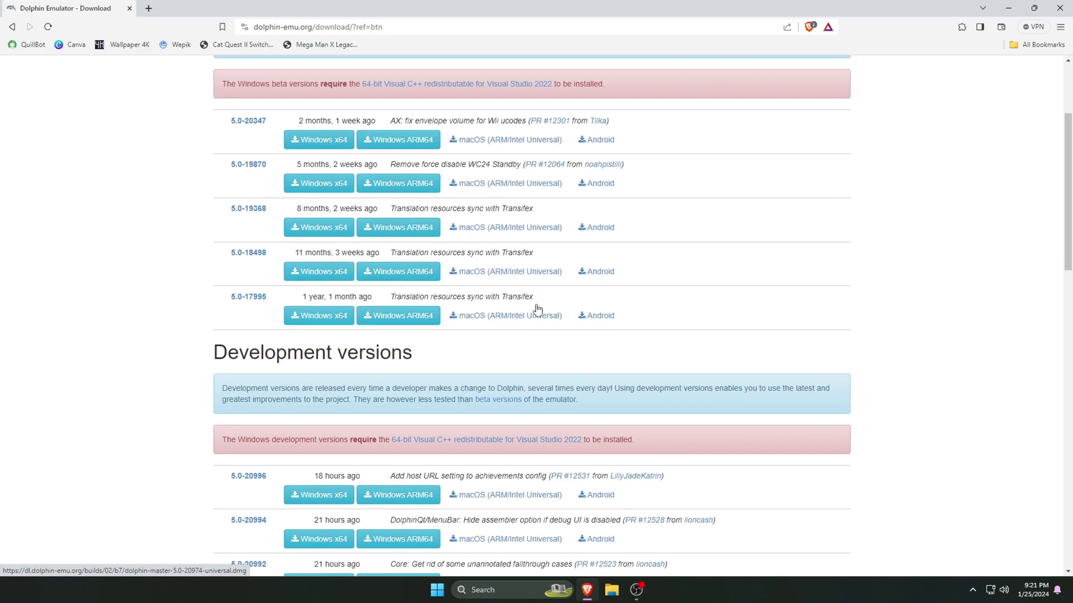
click(326, 309)
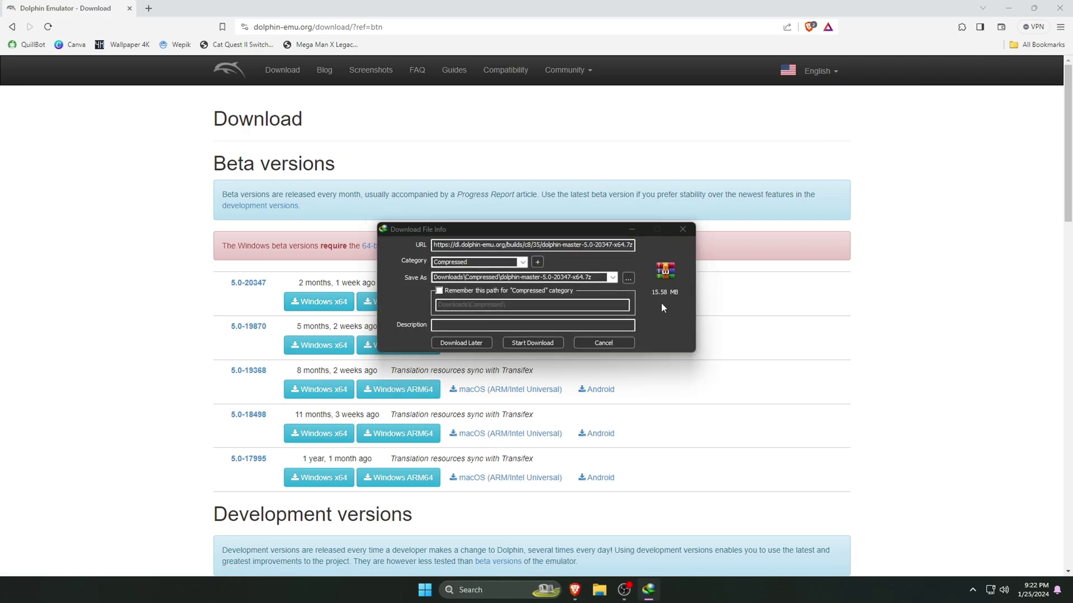
click(536, 345)
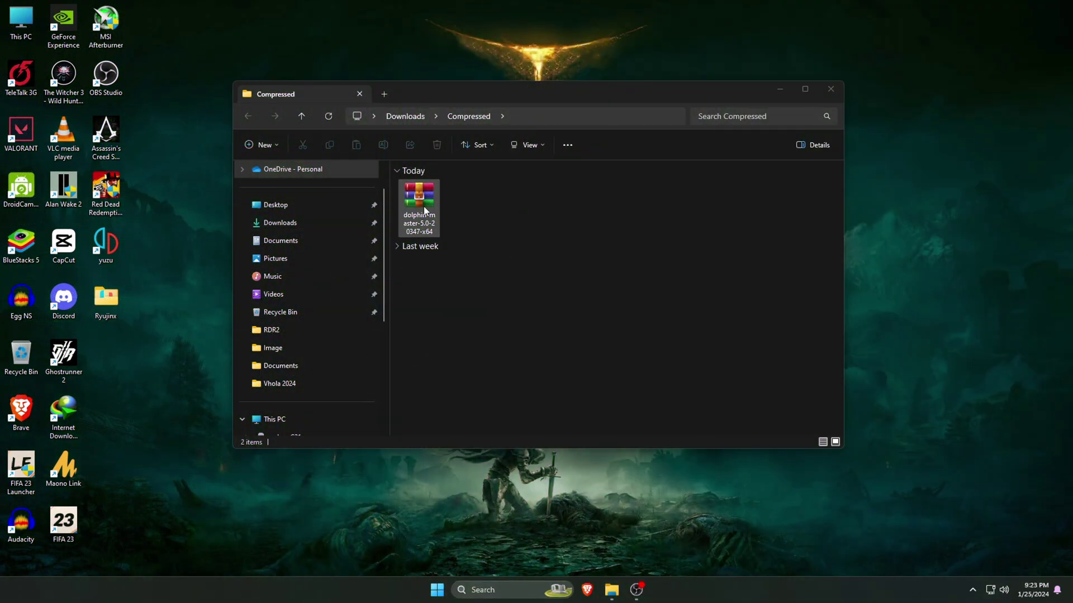
- Extract the dolphin-master-5.0-20347-x64 archive and move the extracted Dolphin-x64 folder to an open area of the desktop
right_click(428, 215)
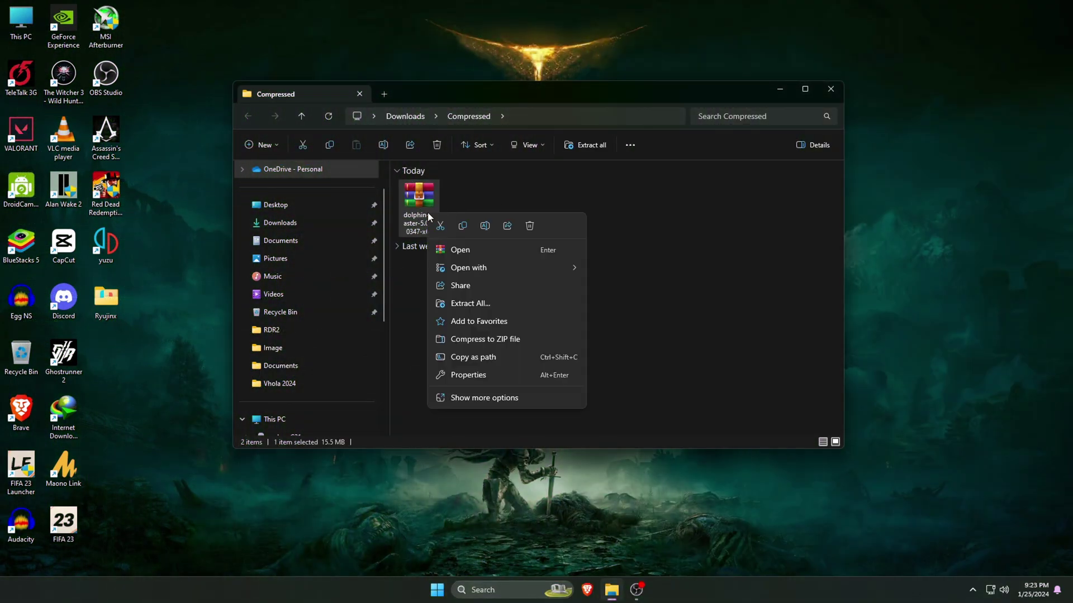
click(469, 400)
click(484, 270)
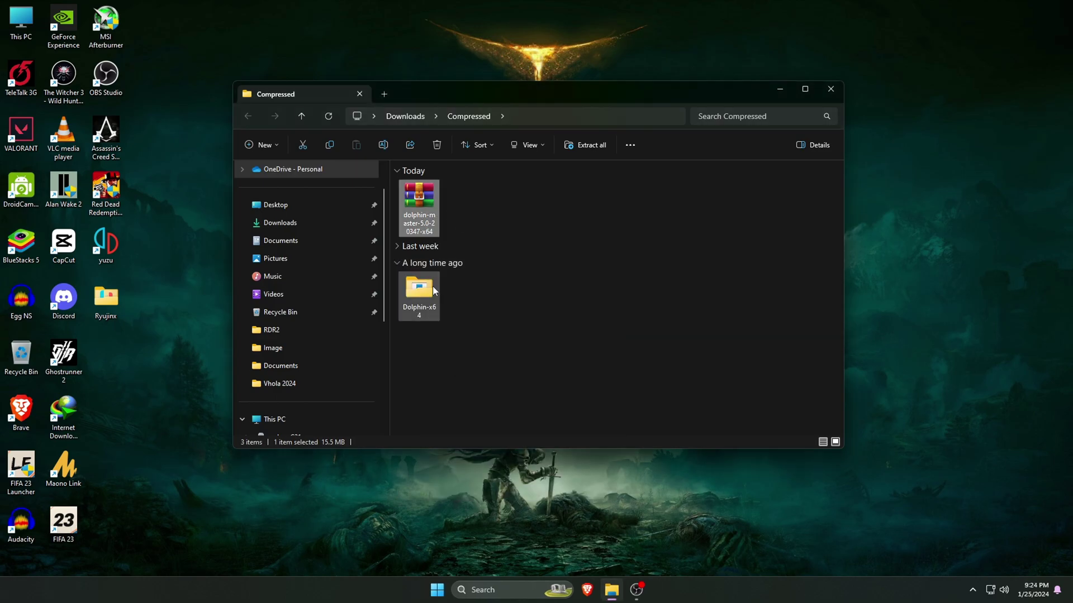
drag(433, 317, 186, 225)
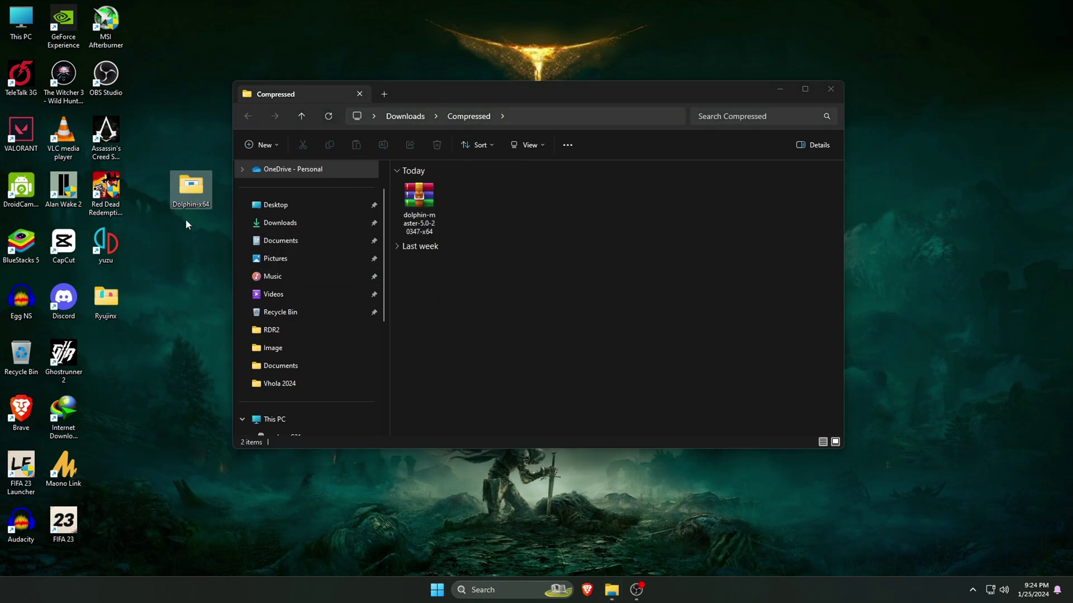
click(836, 90)
drag(191, 187, 412, 137)
- Launch the Dolphin application from the Dolphin-x64 folder and close the folder window
right_click(412, 137)
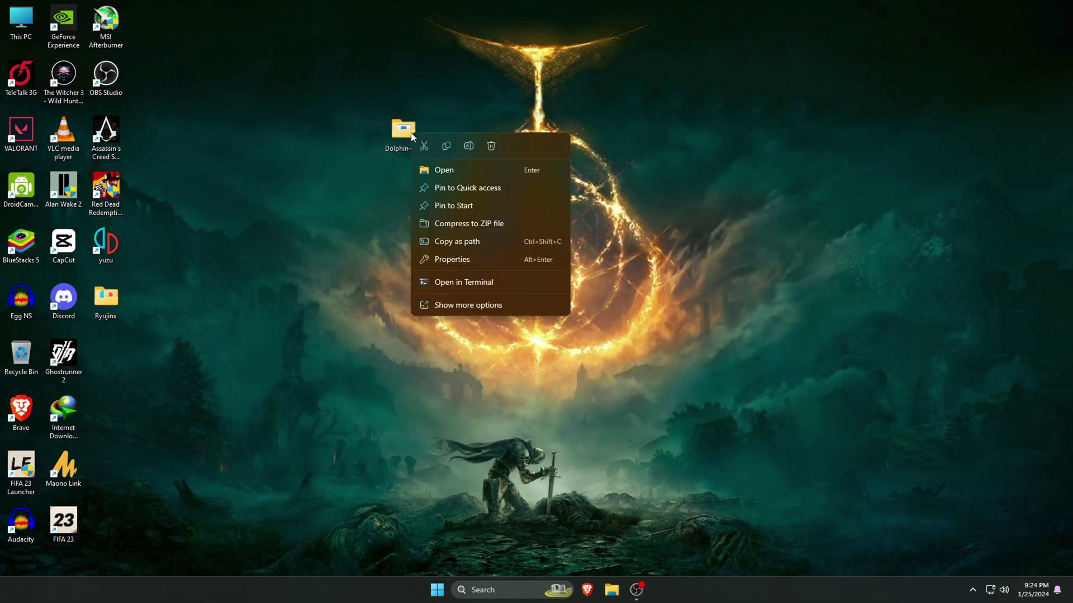
click(453, 172)
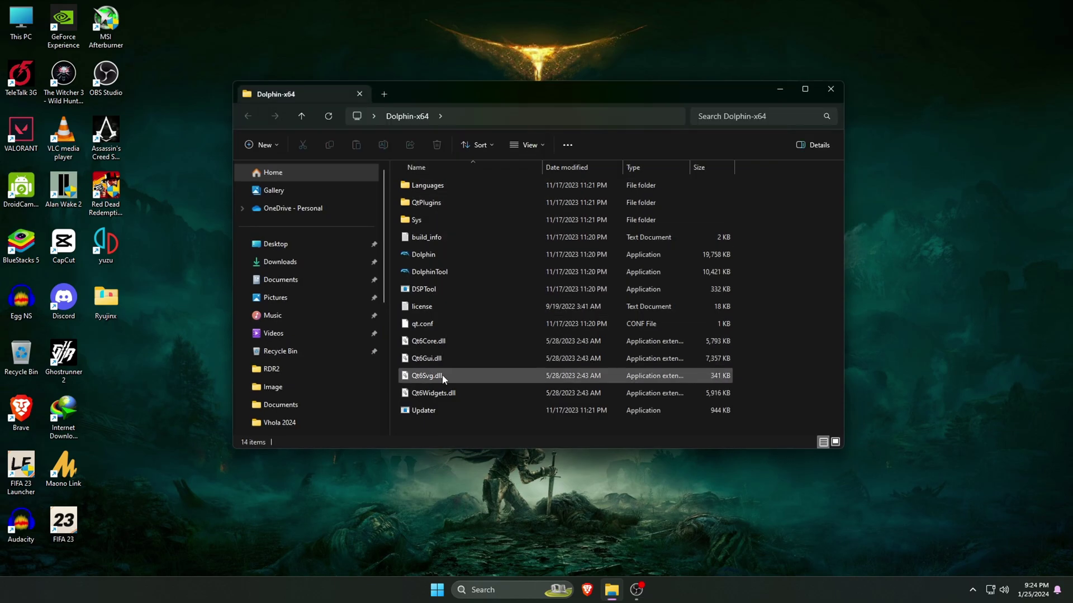
double_click(431, 259)
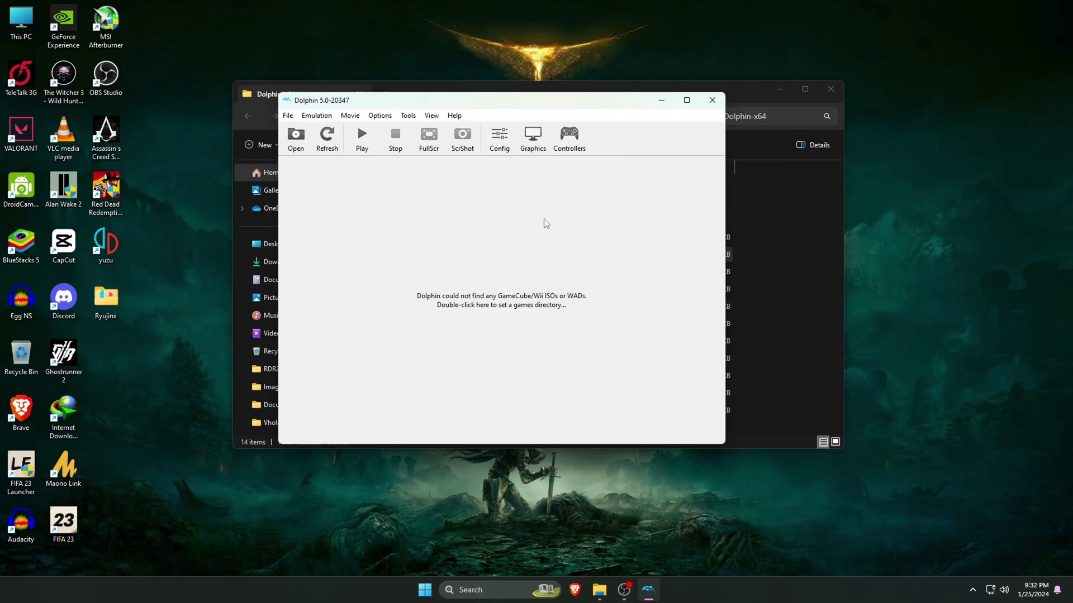
click(831, 91)
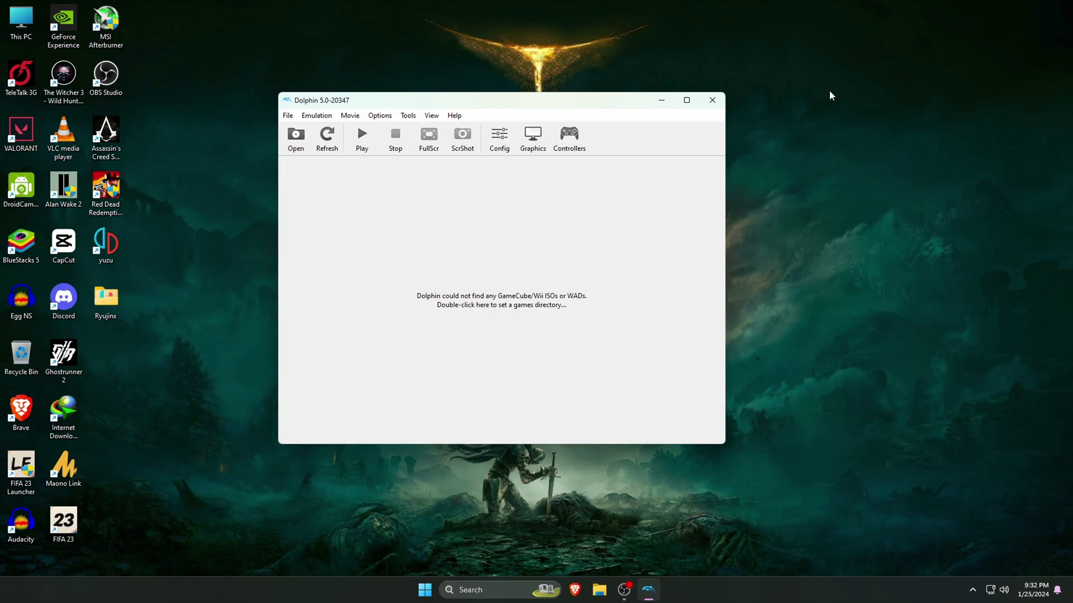
- In the general configuration, set the speed limit to 200% and auto update to Beta (once a month)
click(500, 142)
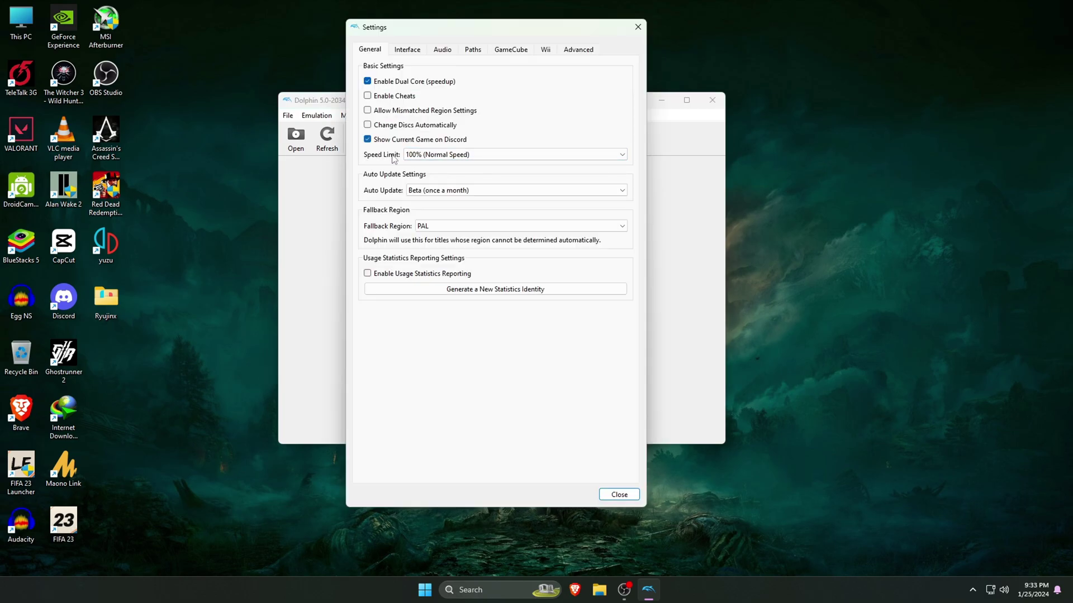
click(484, 159)
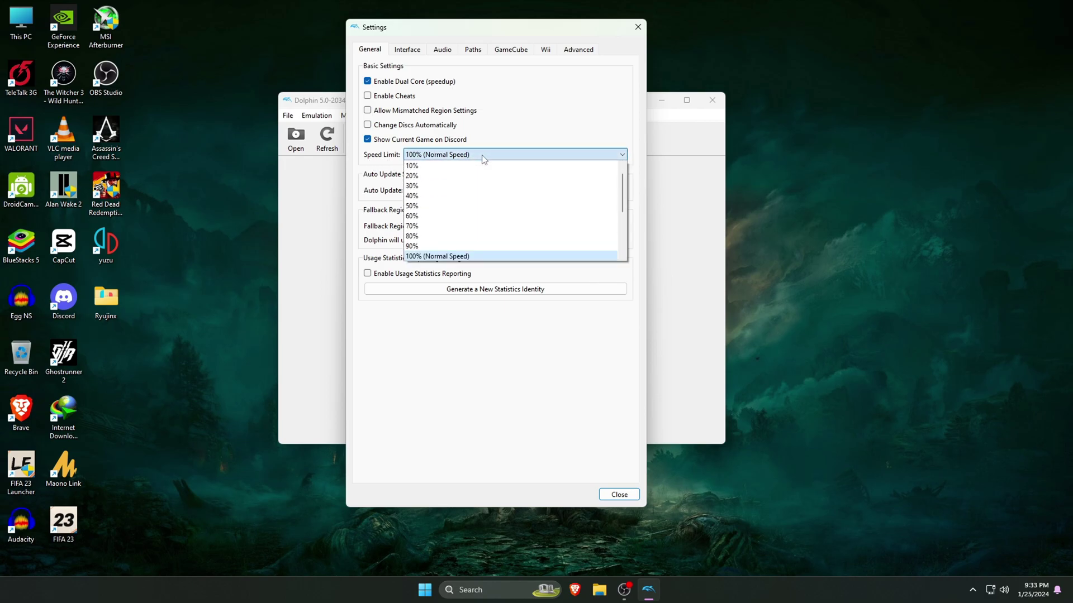
scroll(478, 190, down, 4)
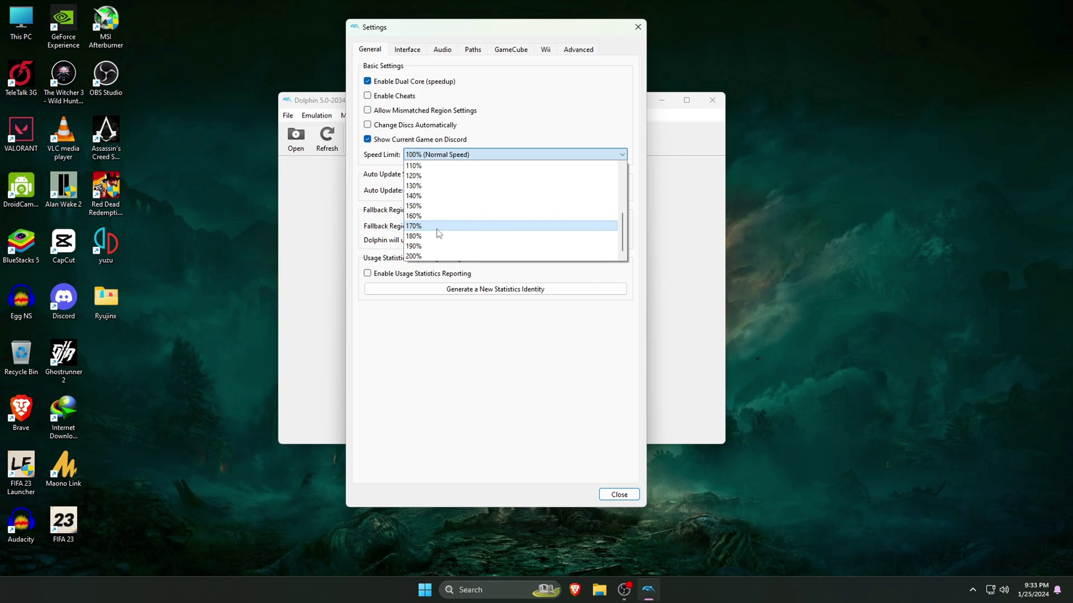
click(428, 257)
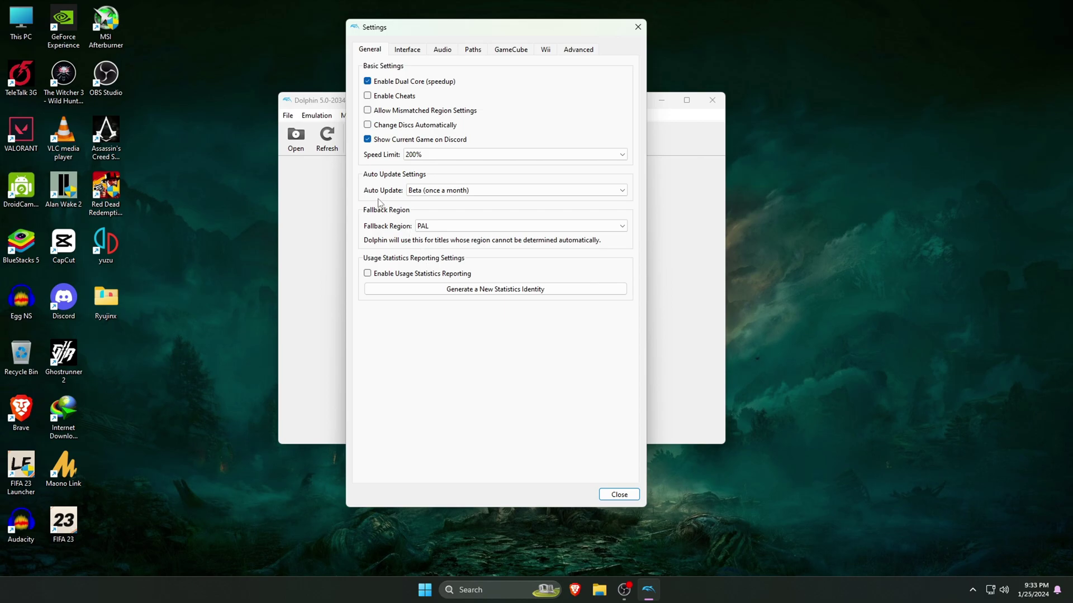
click(470, 191)
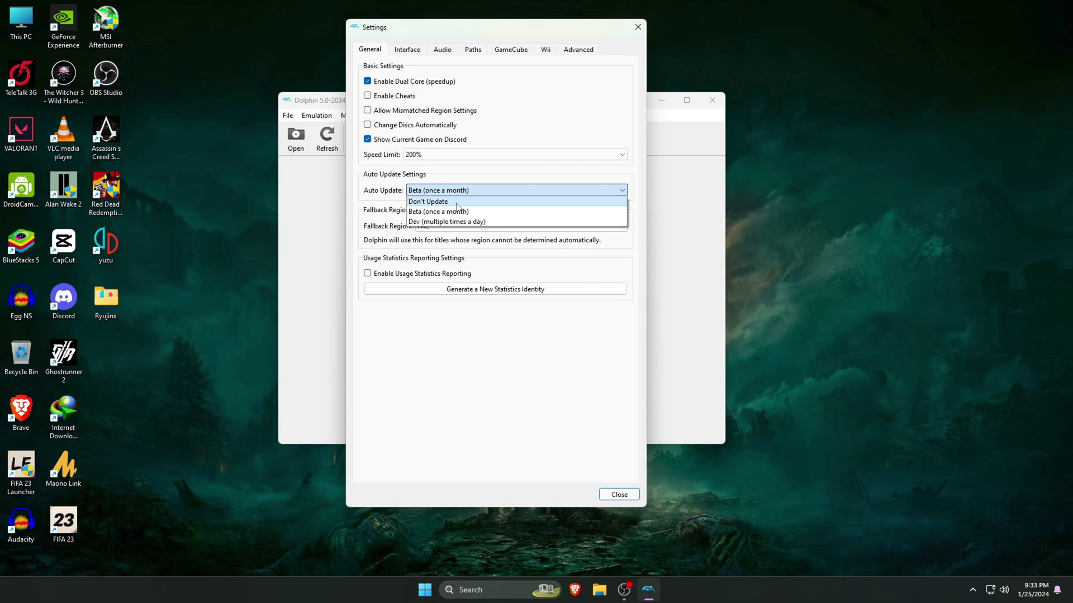
click(479, 212)
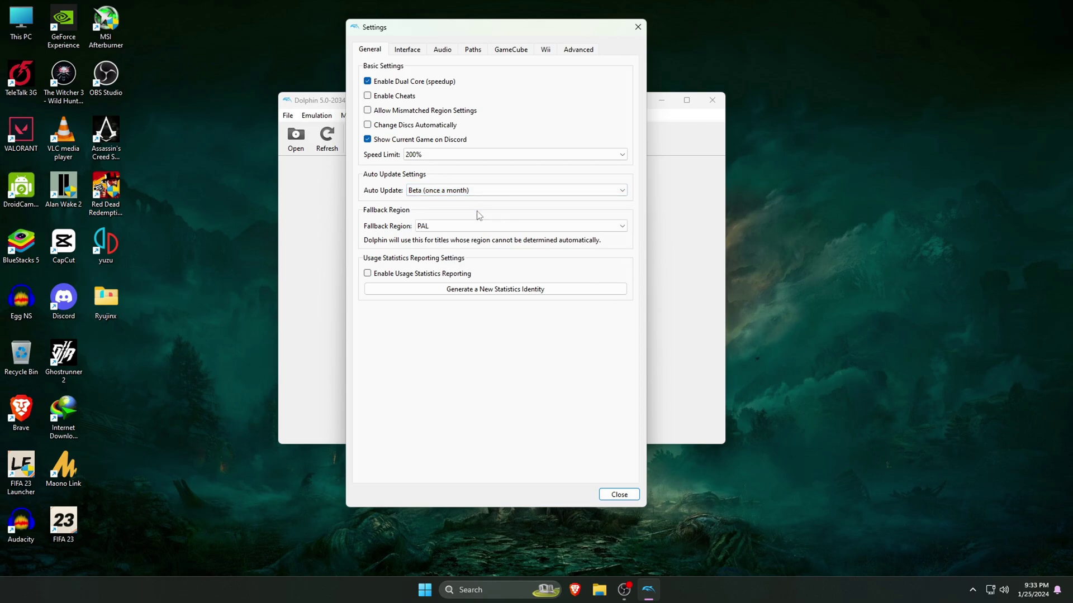
- Set the interface theme to Clean Blue and close the settings
click(411, 53)
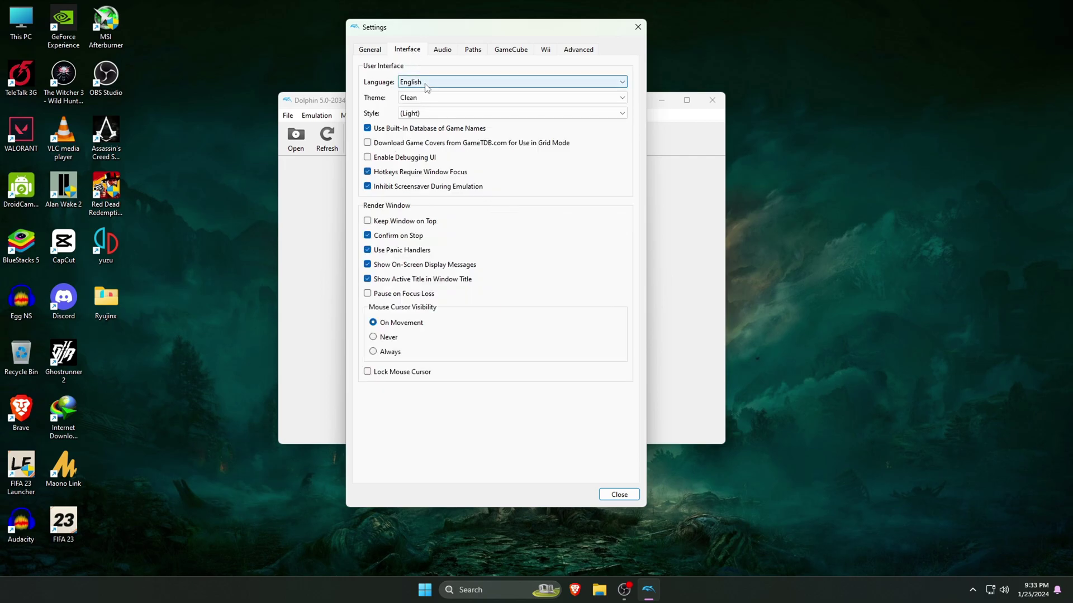
click(429, 103)
click(433, 118)
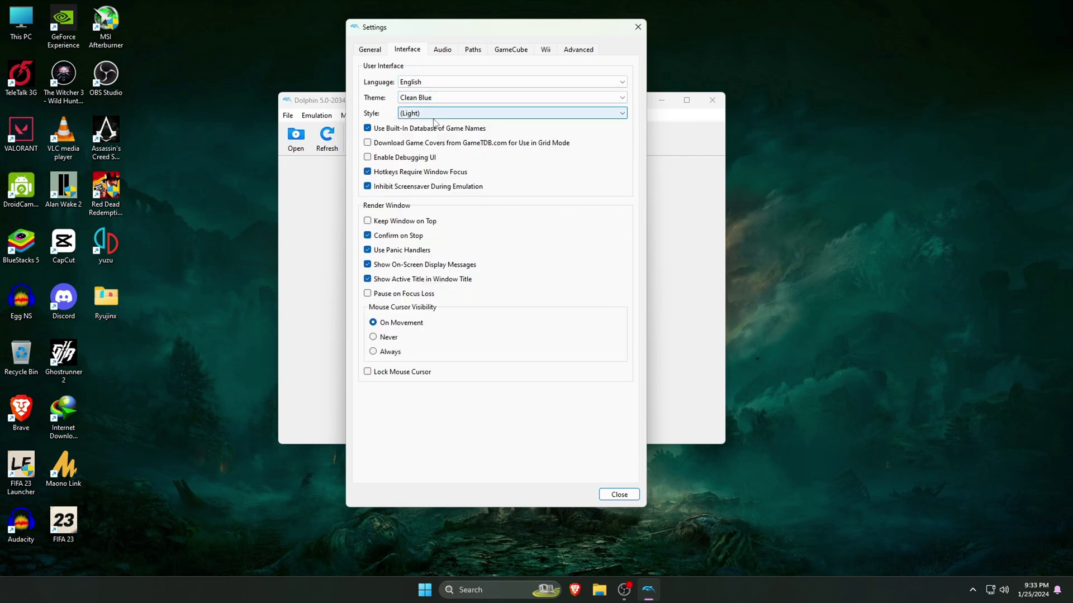
click(611, 494)
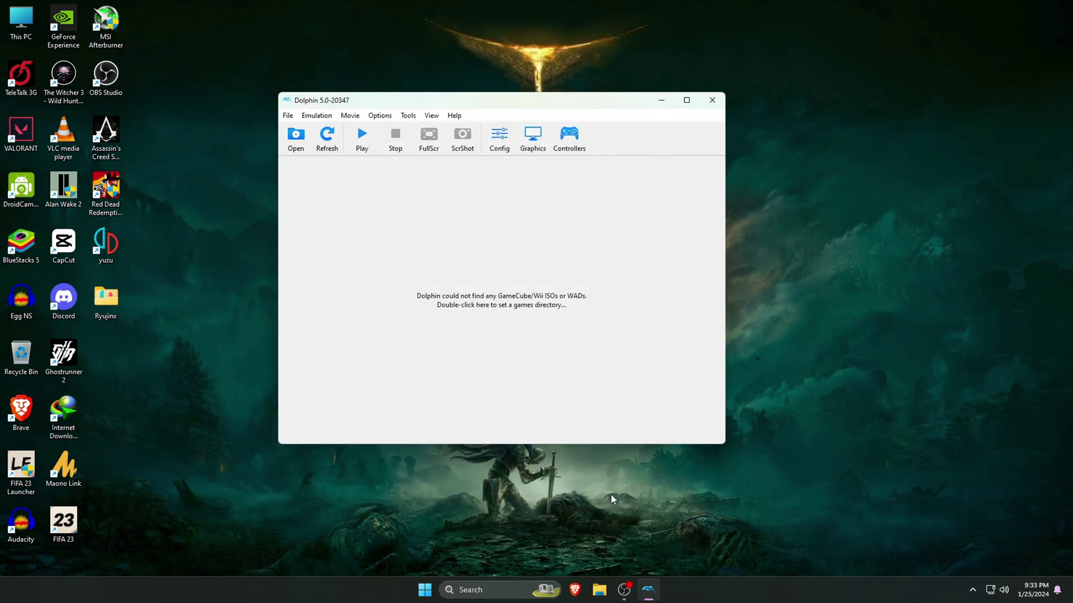
- In the graphics configuration, choose OpenGL as the backend and set the aspect ratio to Force 16:9
click(535, 146)
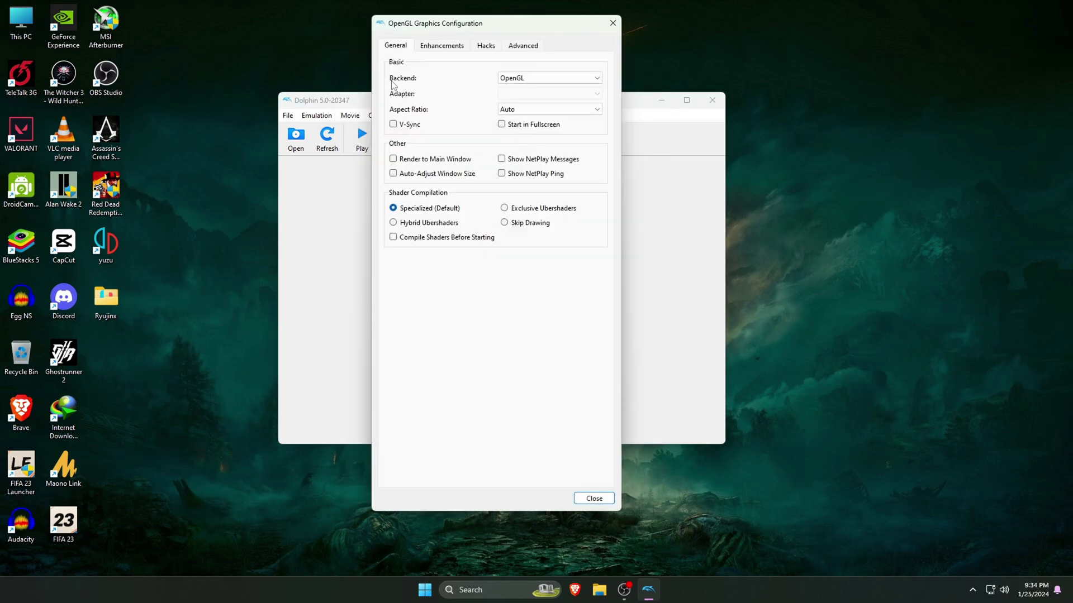
click(528, 77)
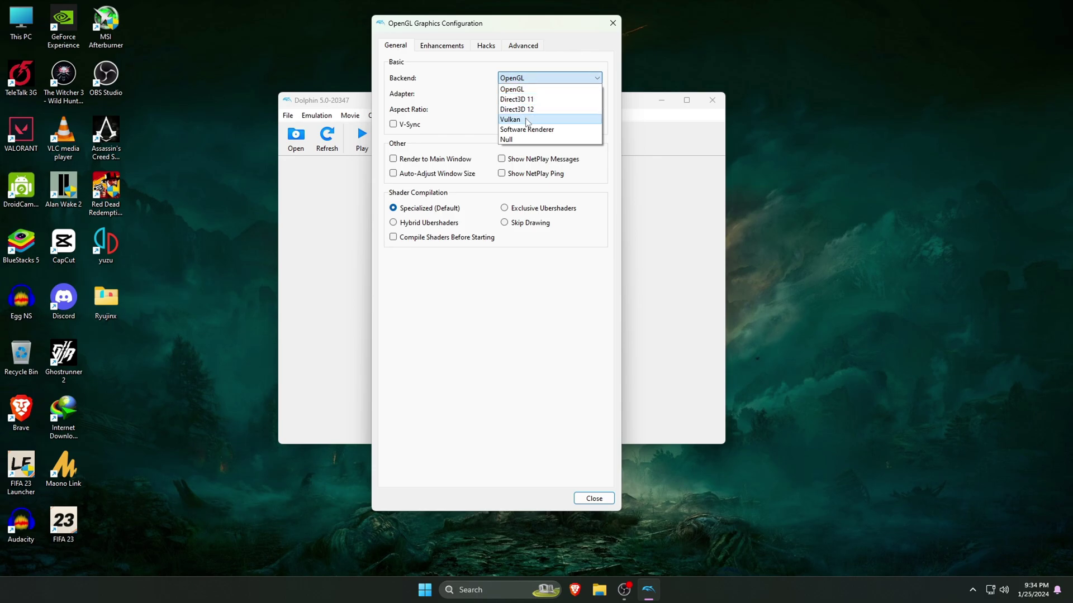
click(534, 91)
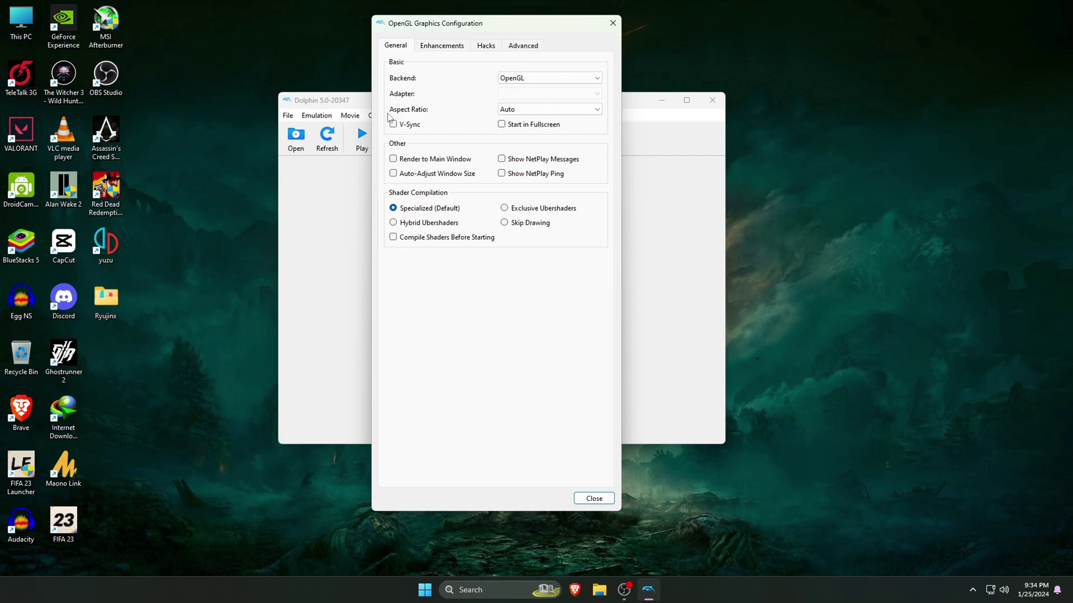
click(549, 110)
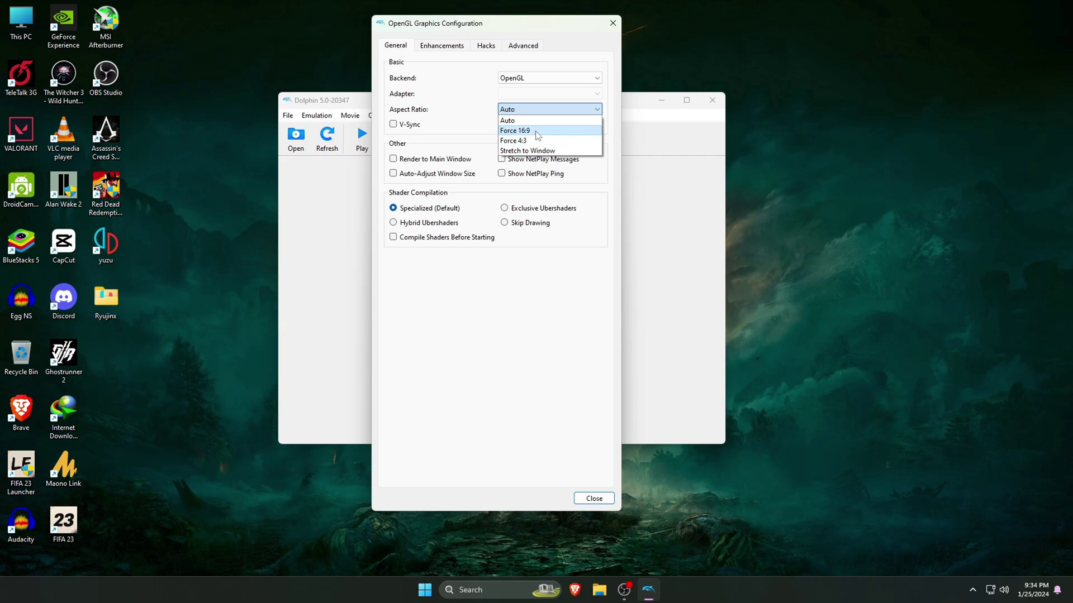
click(537, 135)
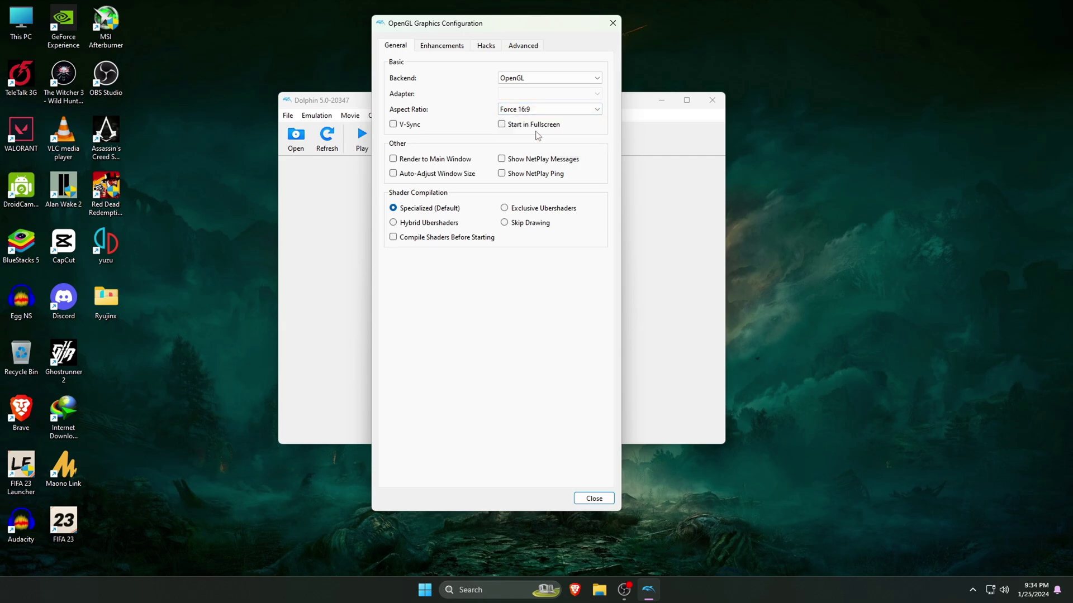
- Enable V-Sync and Start in Fullscreen in the basic graphics options
mouse_move(397, 128)
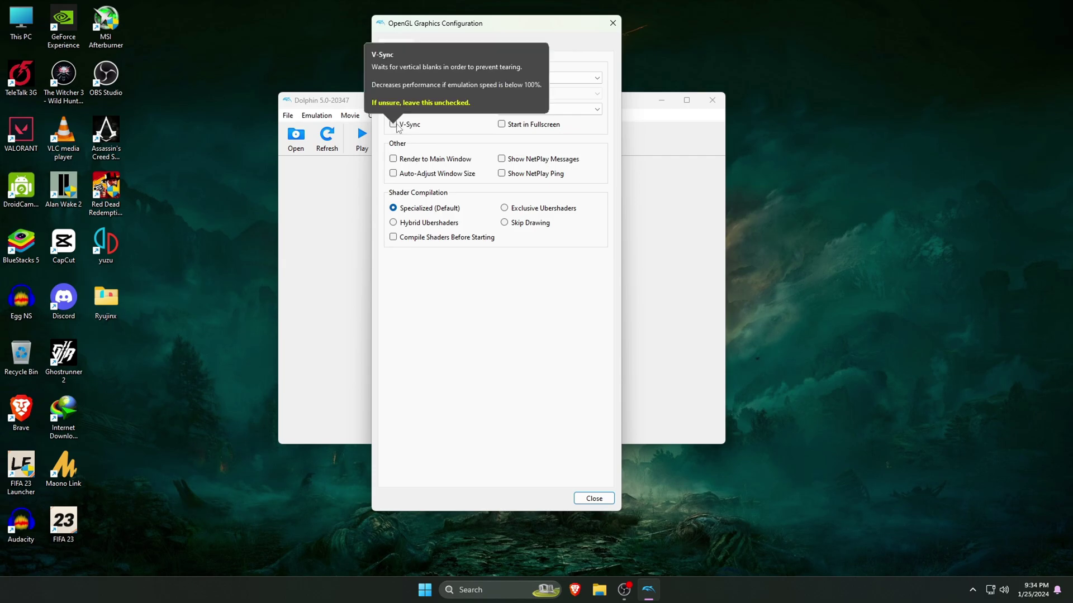
click(396, 125)
mouse_move(502, 128)
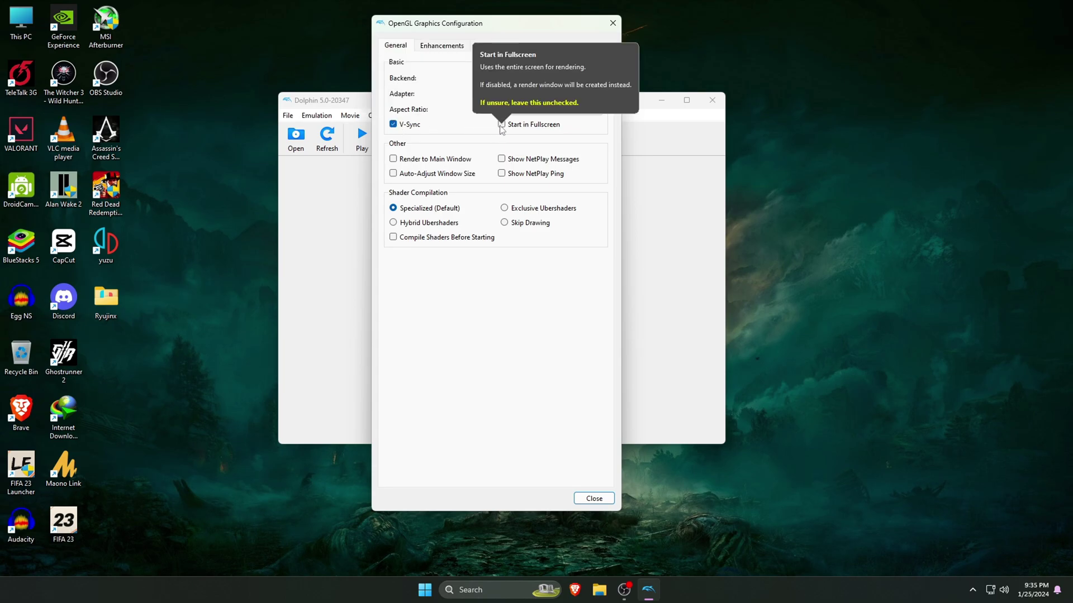
click(501, 125)
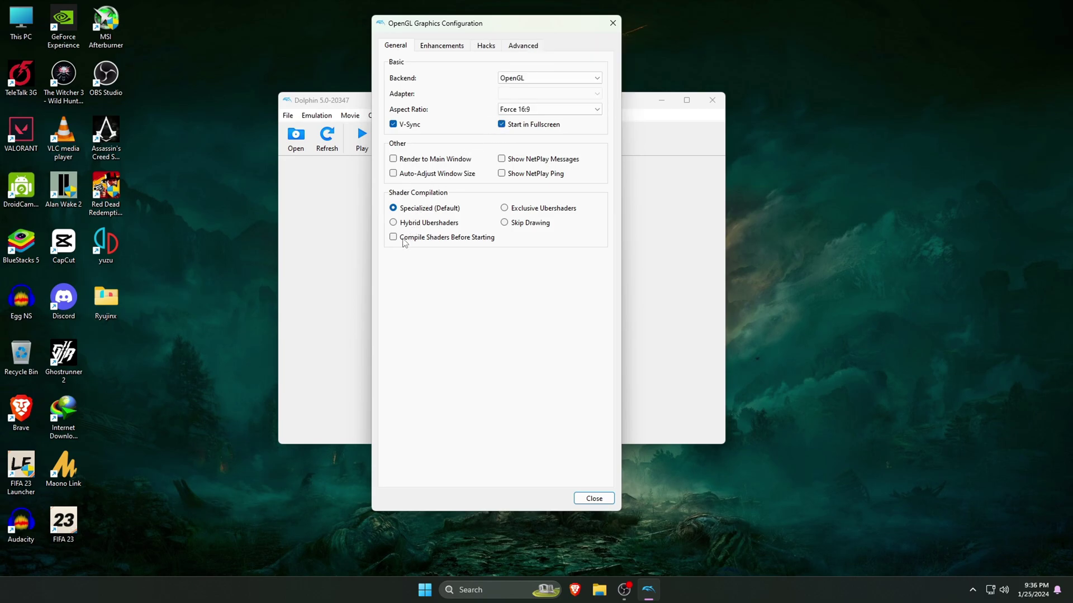
- Enable Compile Shaders Before Starting and set the internal resolution to 3x Native (1920x1584) for 1080p
mouse_move(394, 244)
click(395, 240)
click(446, 49)
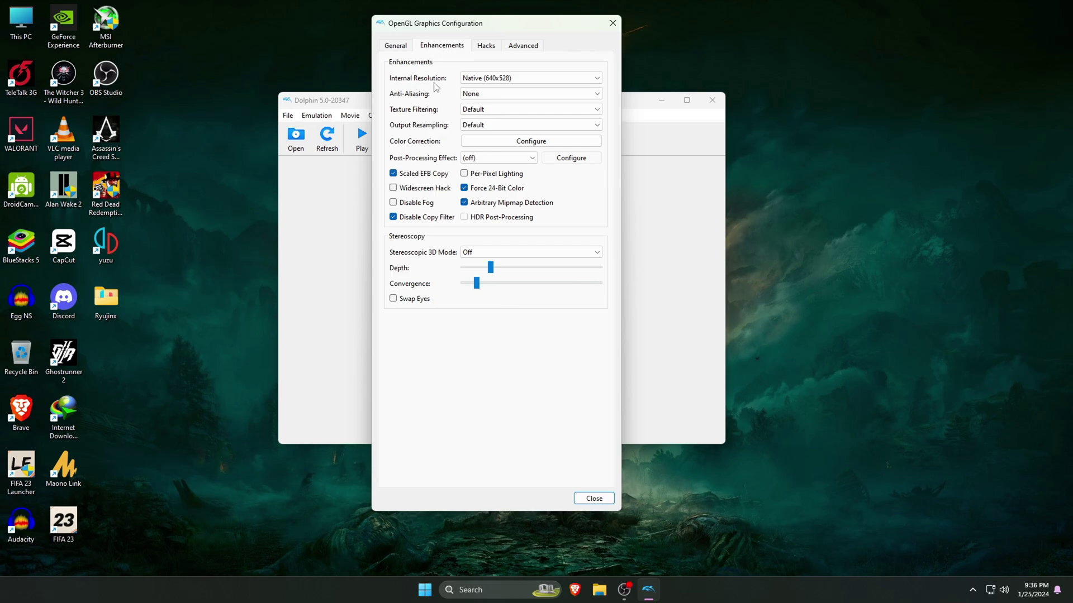
click(529, 79)
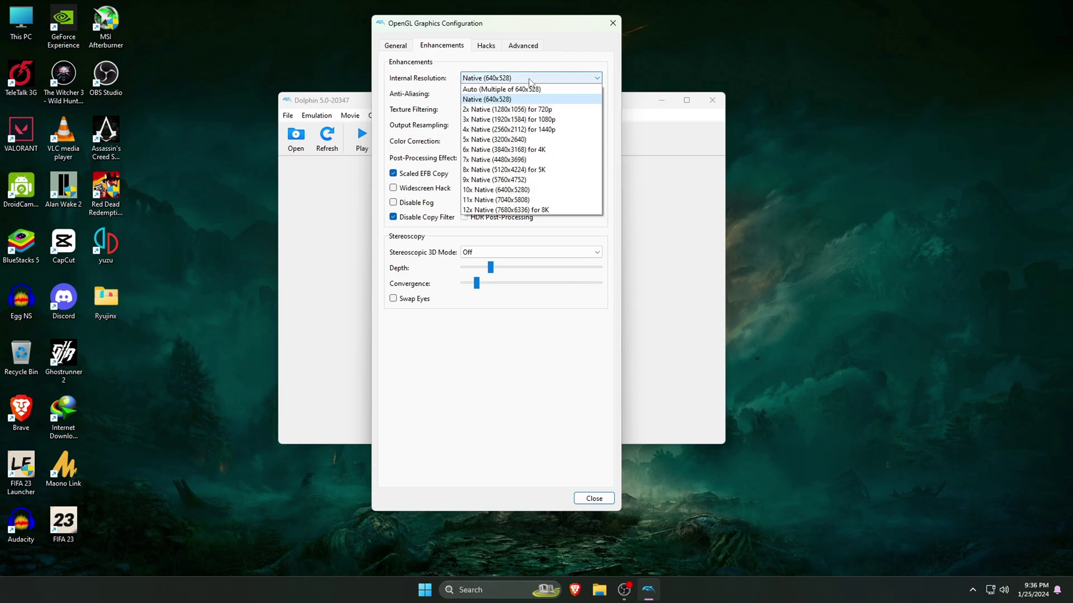
click(558, 121)
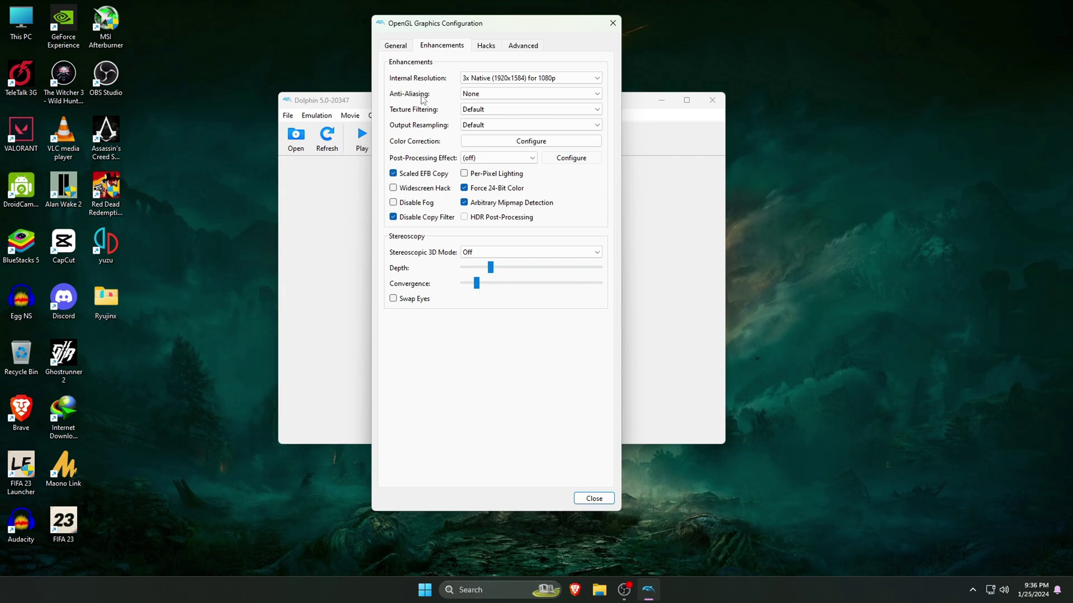
- Choose None for anti-aliasing and Default for texture filtering, and close the graphics configuration
click(505, 95)
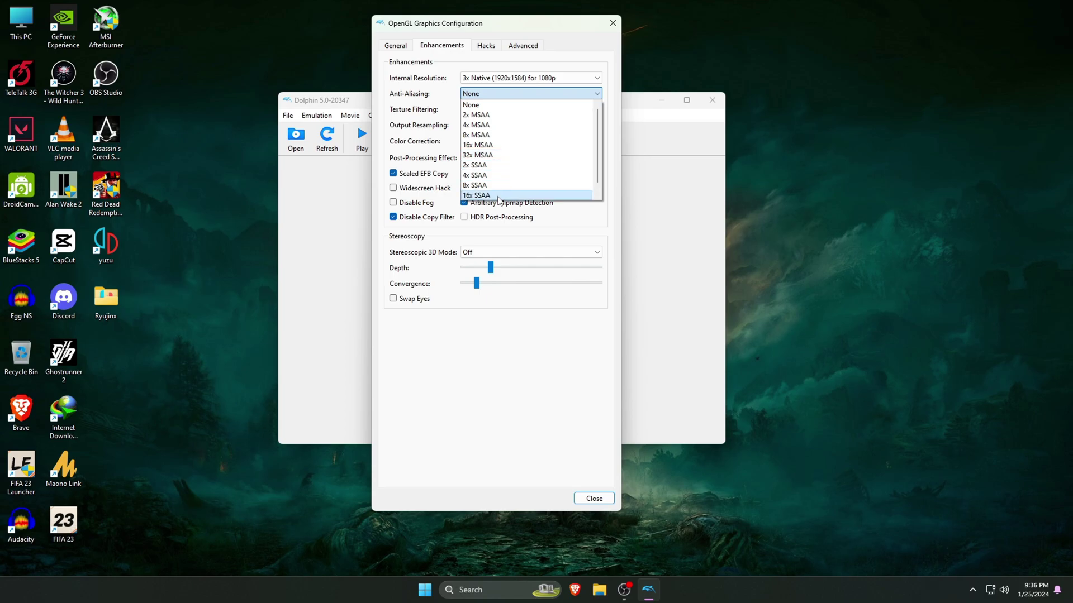
click(479, 106)
click(479, 109)
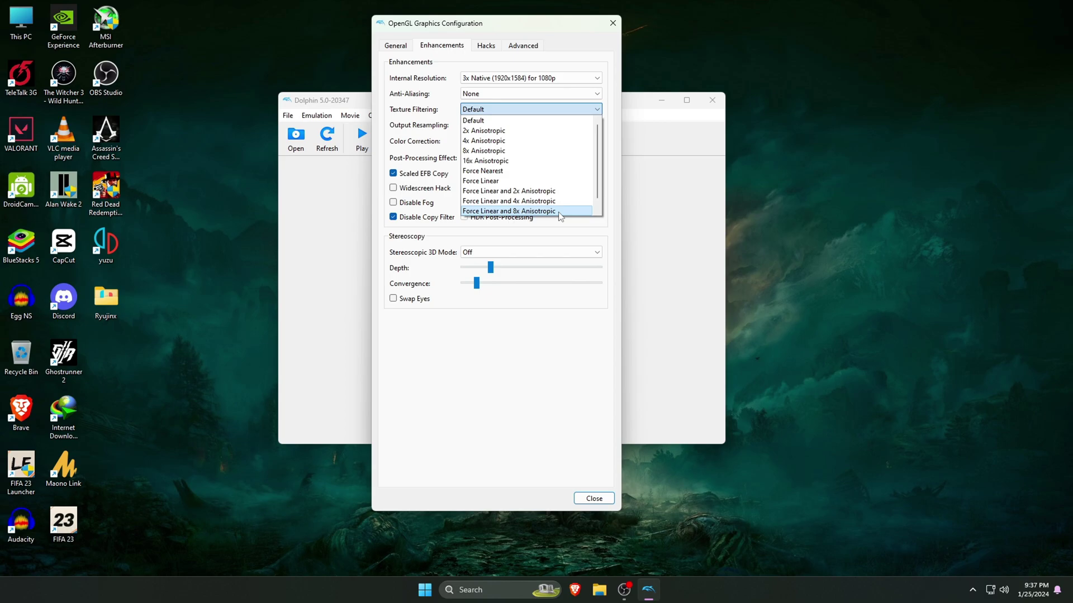
click(483, 122)
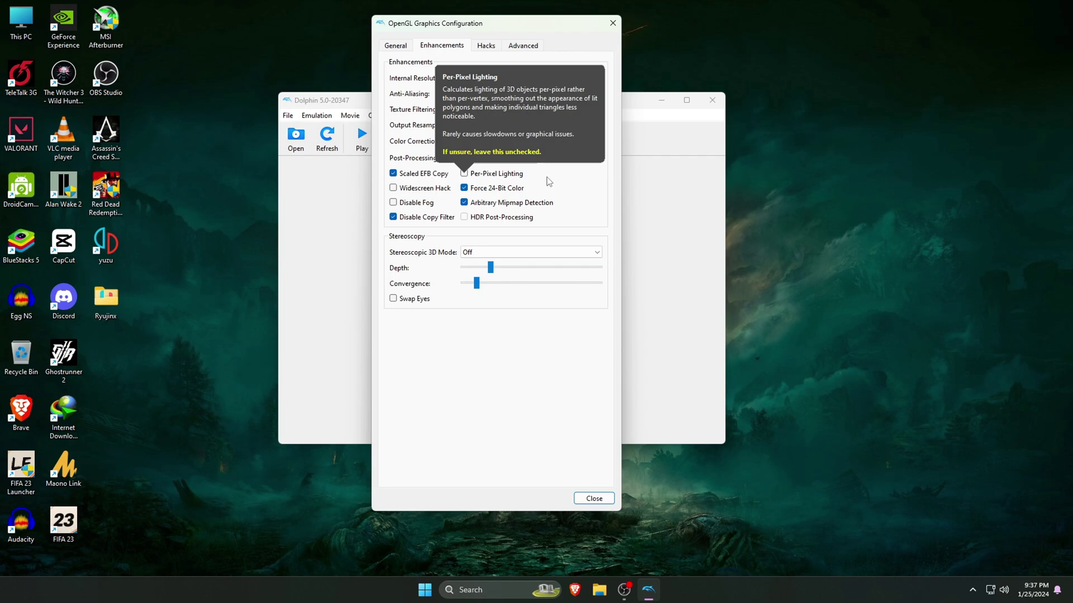
click(594, 499)
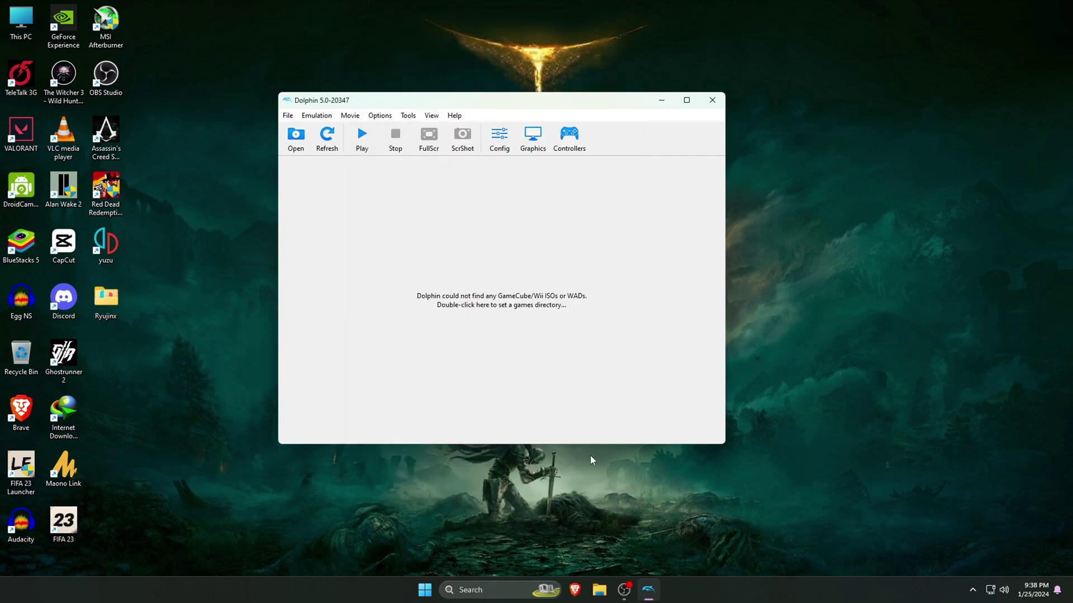
- Map A to X and B to Z on the Port 1 GameCube standard controller, and close the controller settings
click(571, 141)
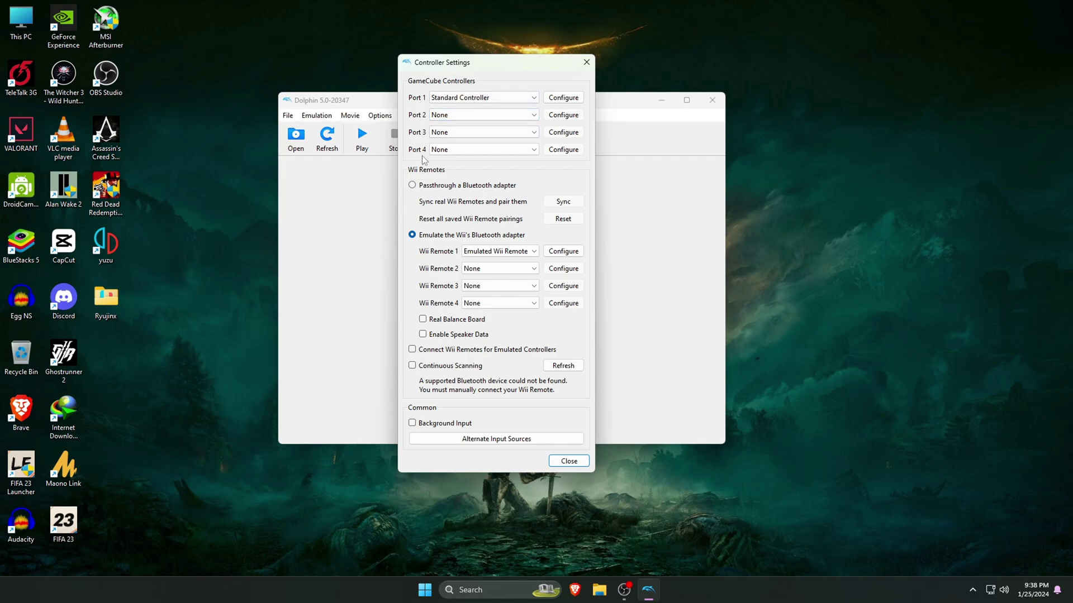
click(561, 99)
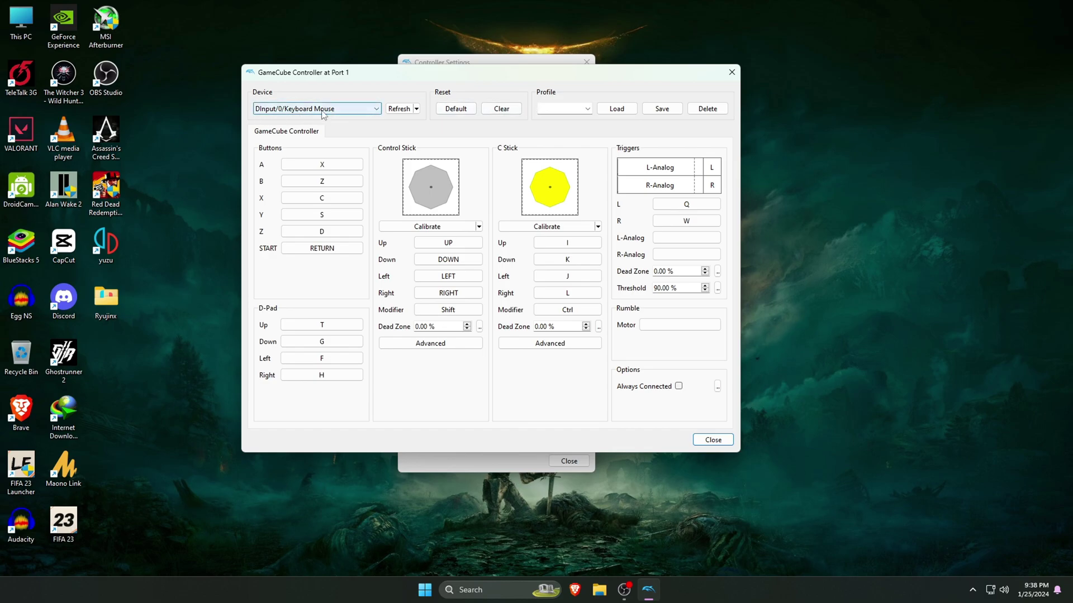
click(328, 164)
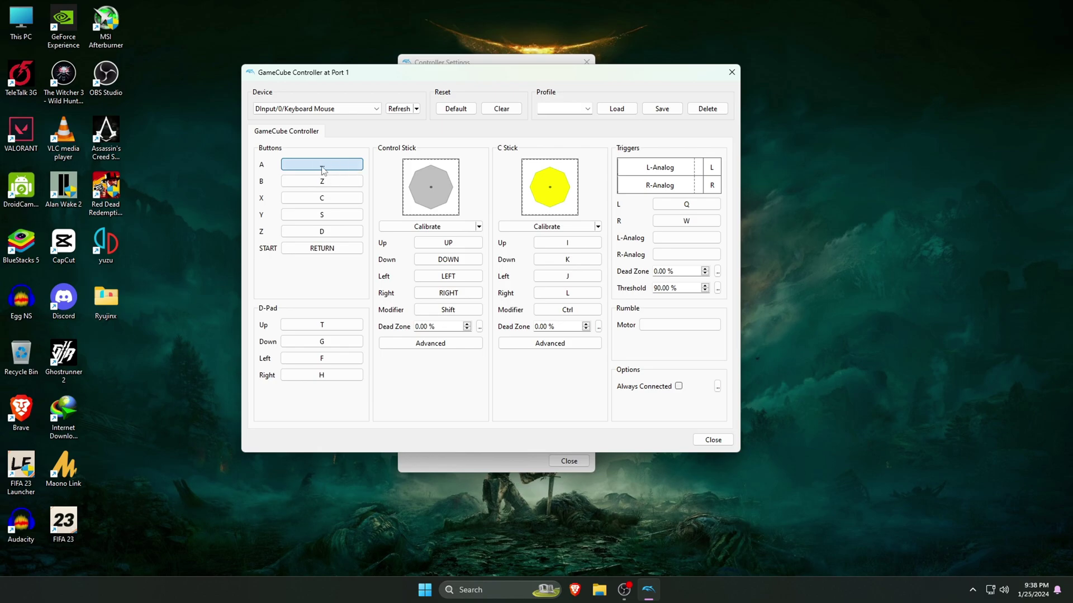
click(333, 181)
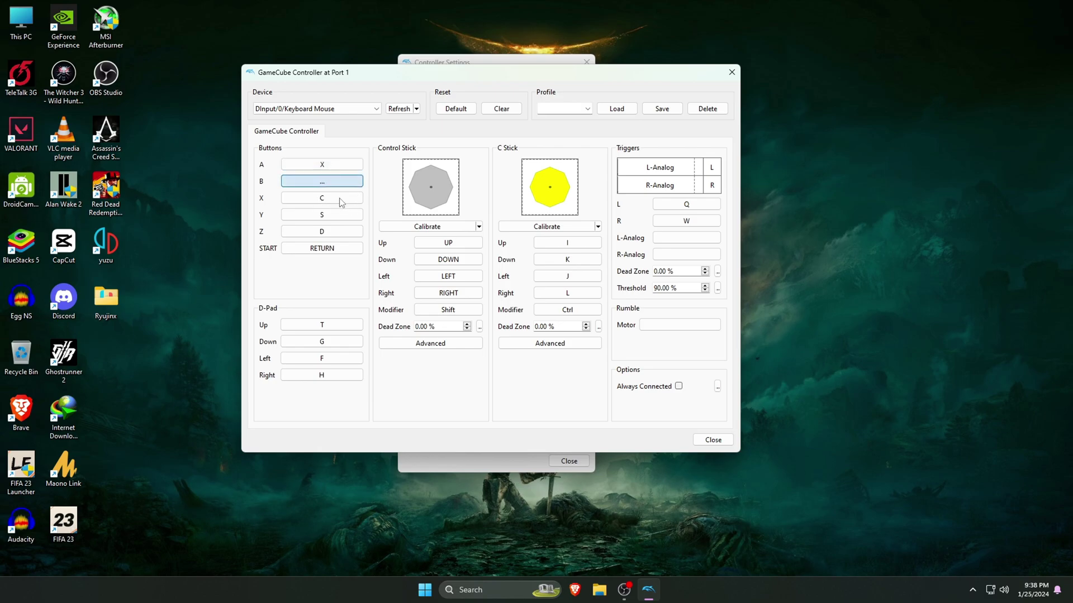
key(z)
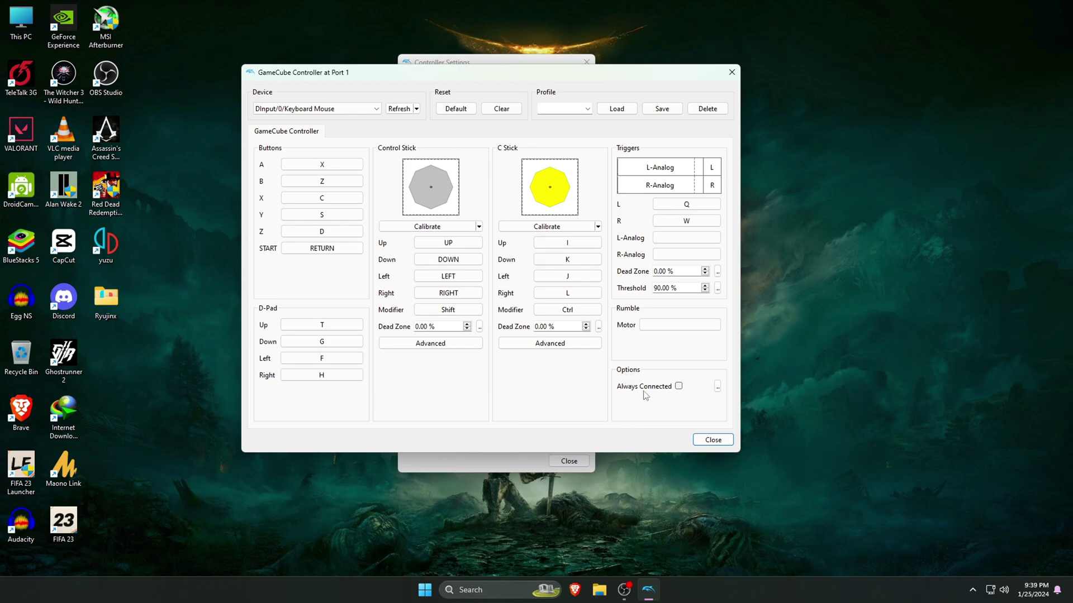
mouse_move(682, 397)
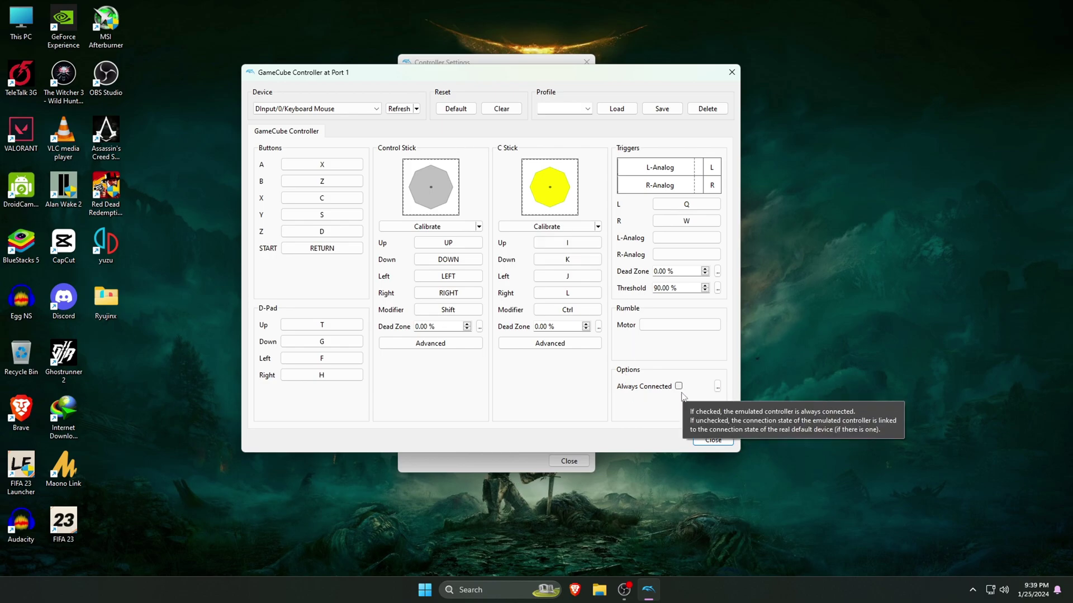
click(706, 441)
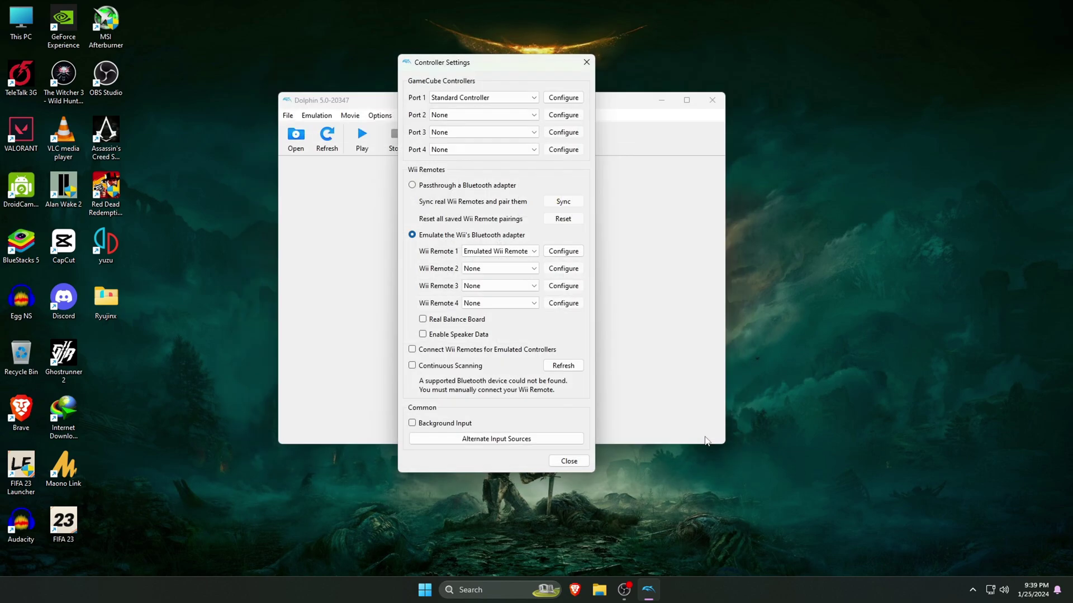
click(573, 463)
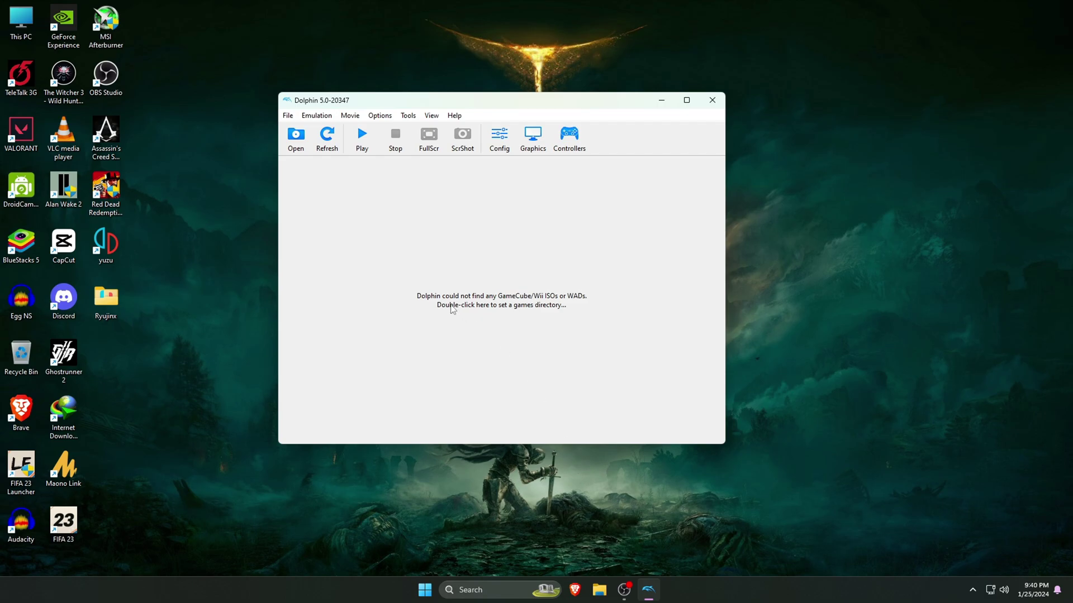
- Set the games directory to the GameCube folder inside ROMs on the UPLOADED (J:) drive
double_click(491, 297)
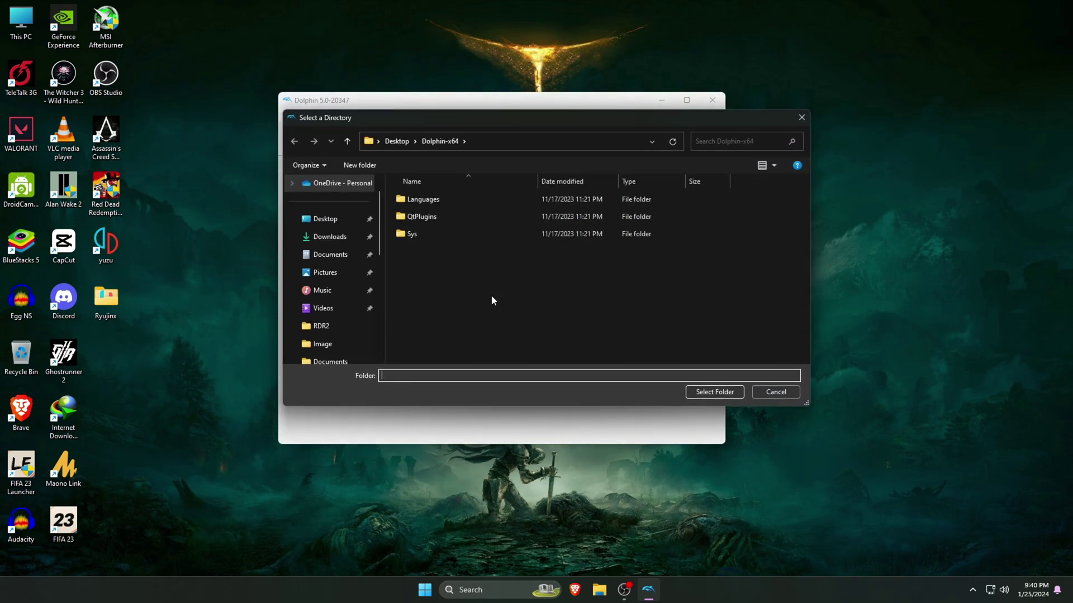
scroll(343, 288, down, 5)
click(341, 308)
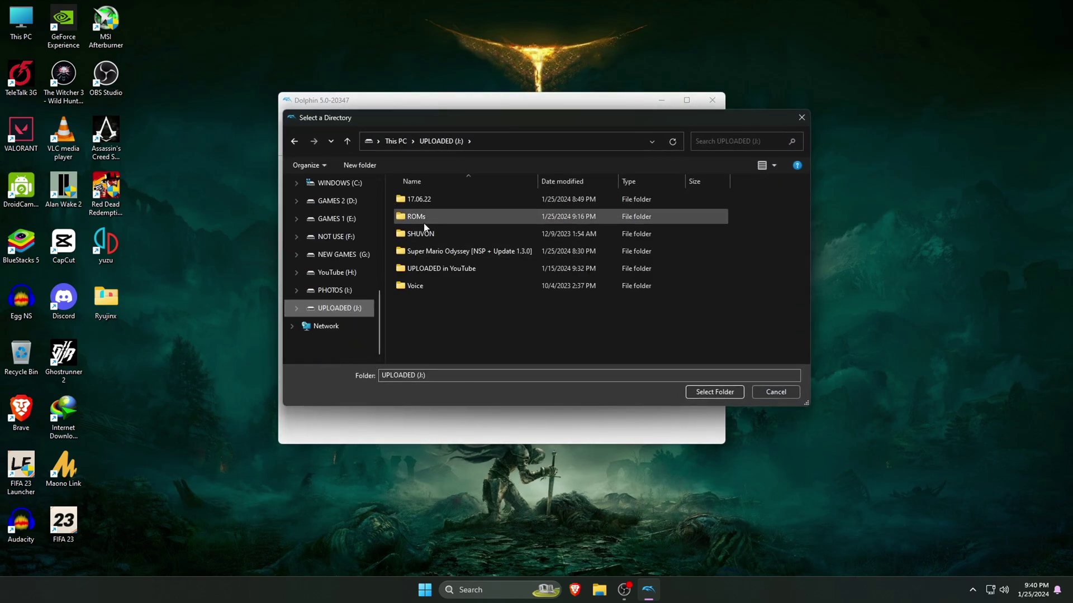
double_click(425, 223)
double_click(436, 216)
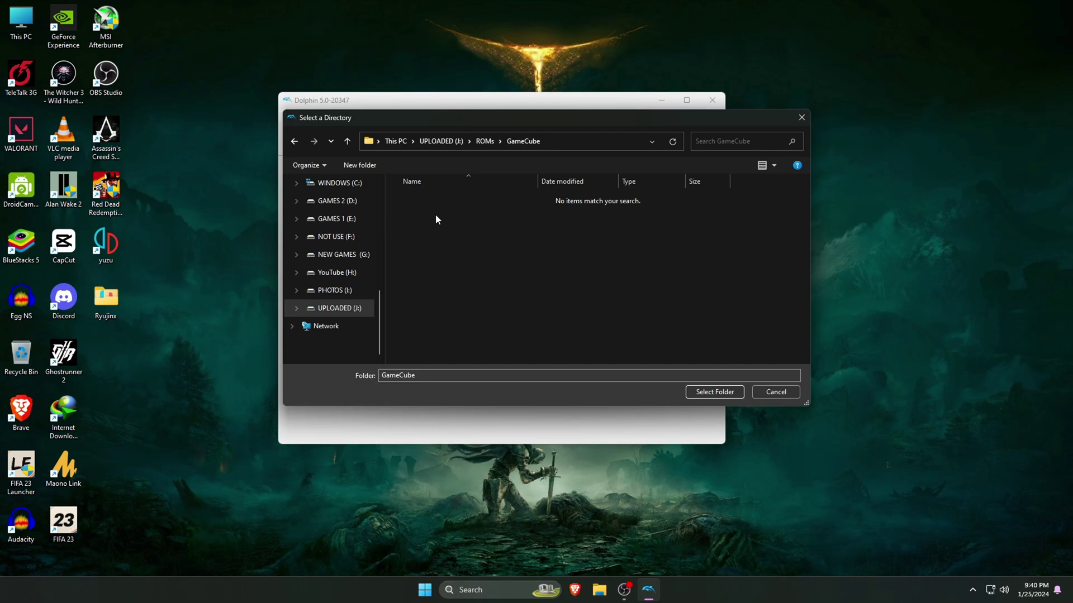
click(718, 395)
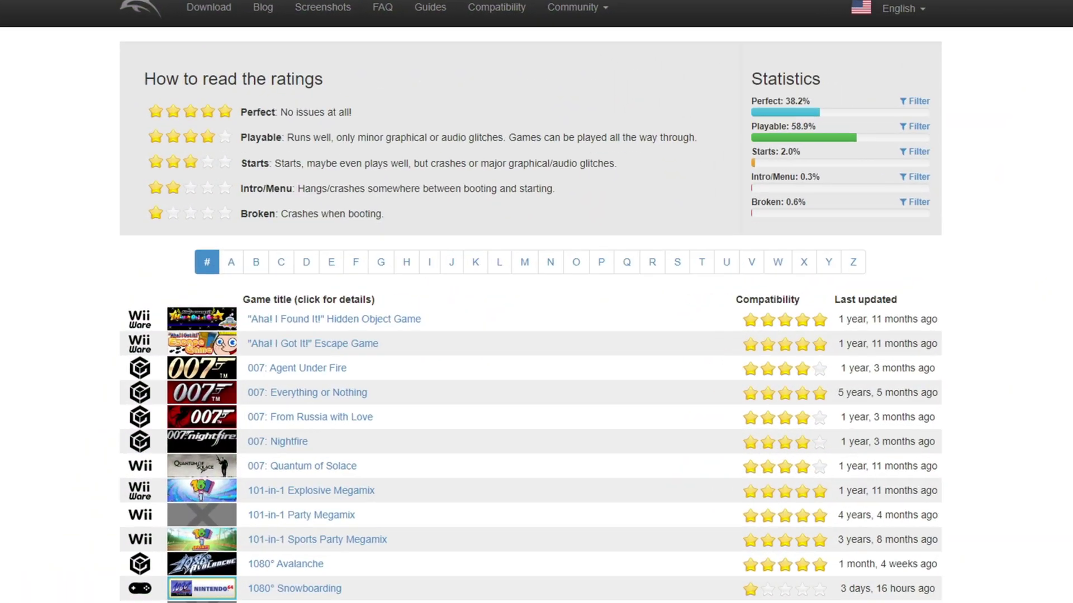
- Examine the star ratings of the titles in the compatibility list on the Dolphin website
scroll(530, 391, down, 3)
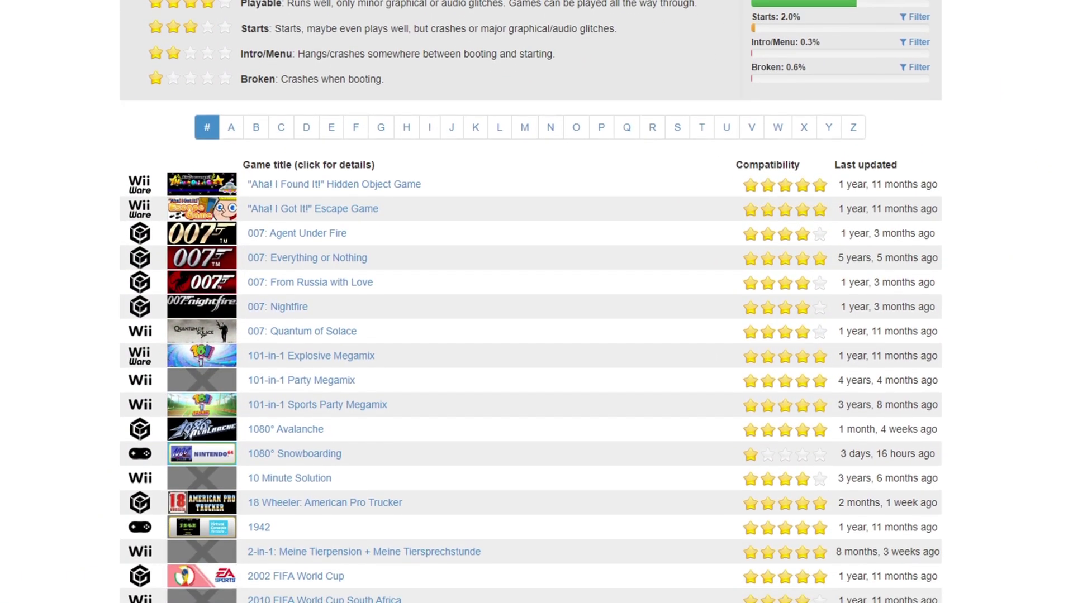
scroll(531, 335, down, 2)
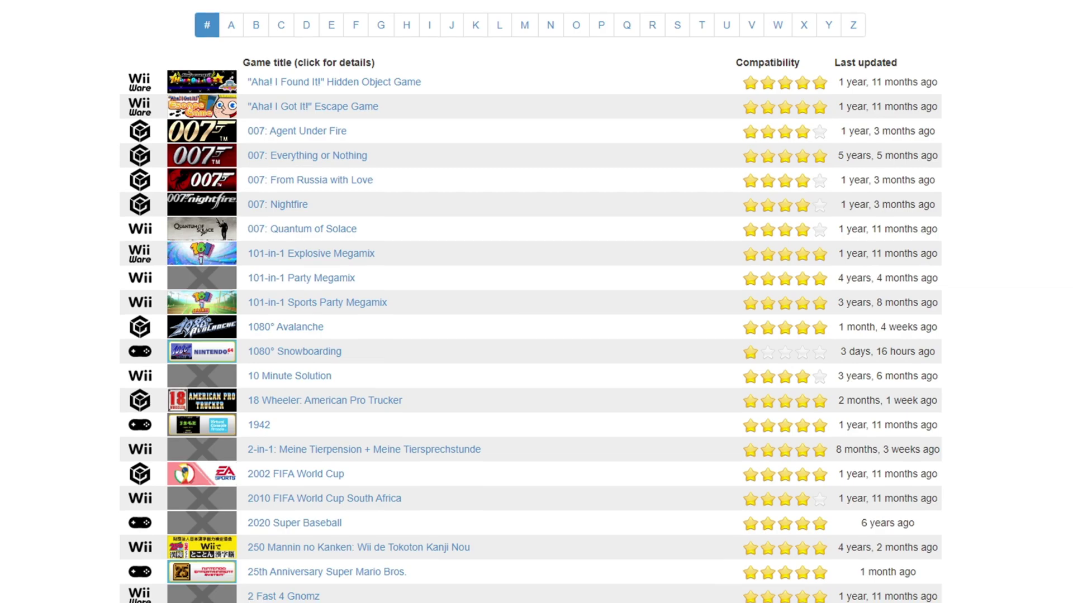
scroll(531, 302, down, 2)
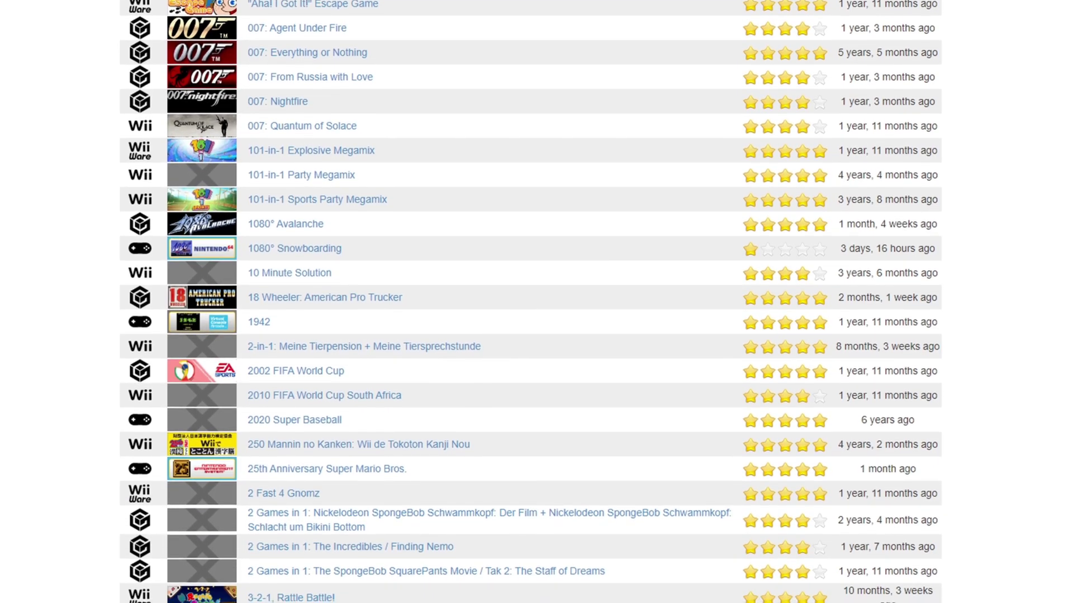
scroll(531, 302, down, 2)
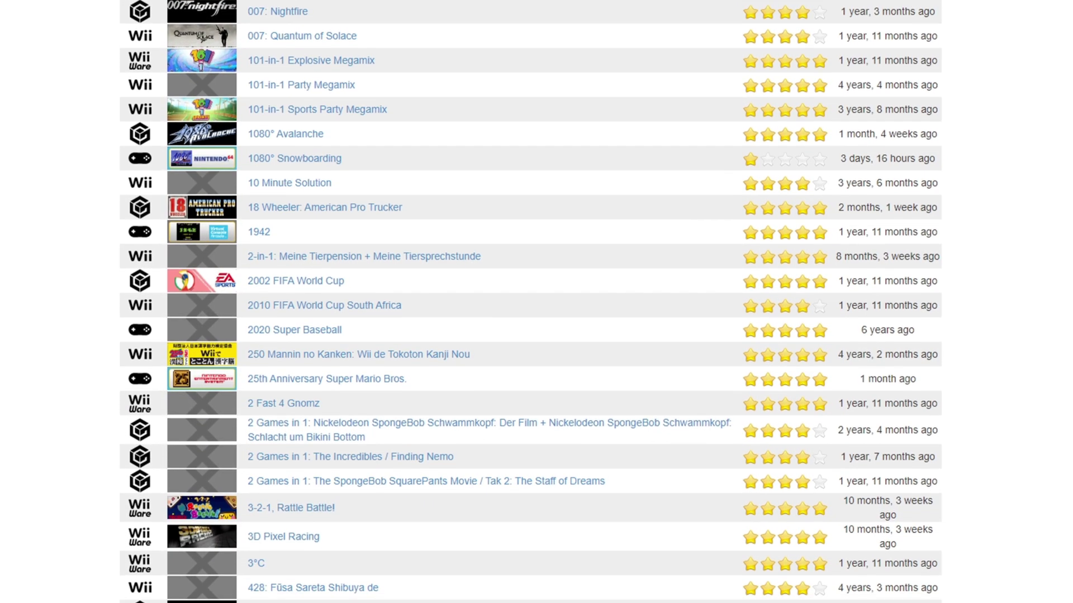
scroll(530, 302, down, 2)
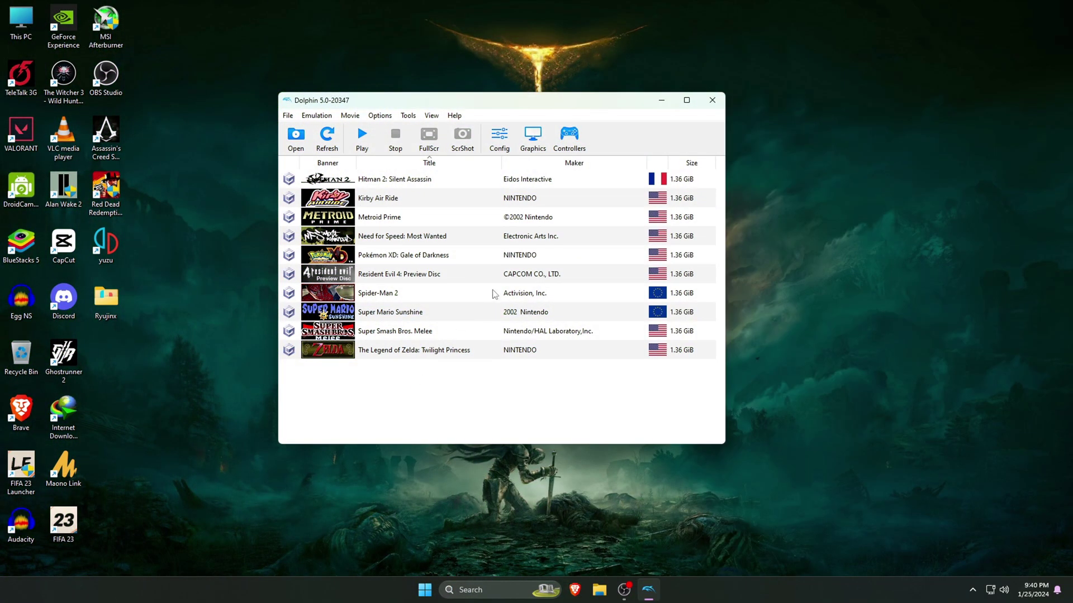
- Maximize the Dolphin emulator window with the game list
click(687, 100)
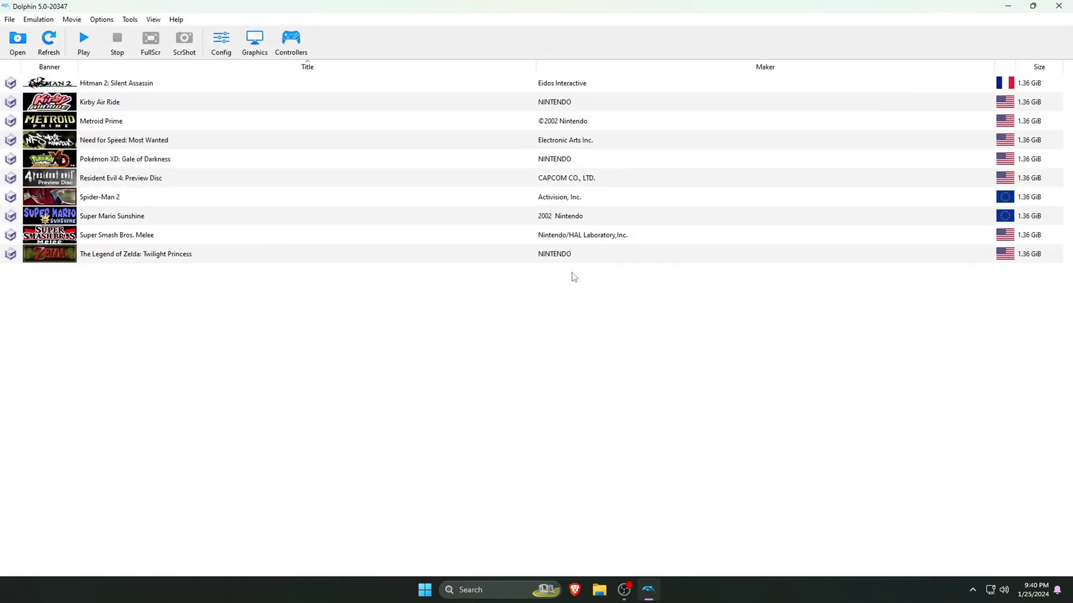